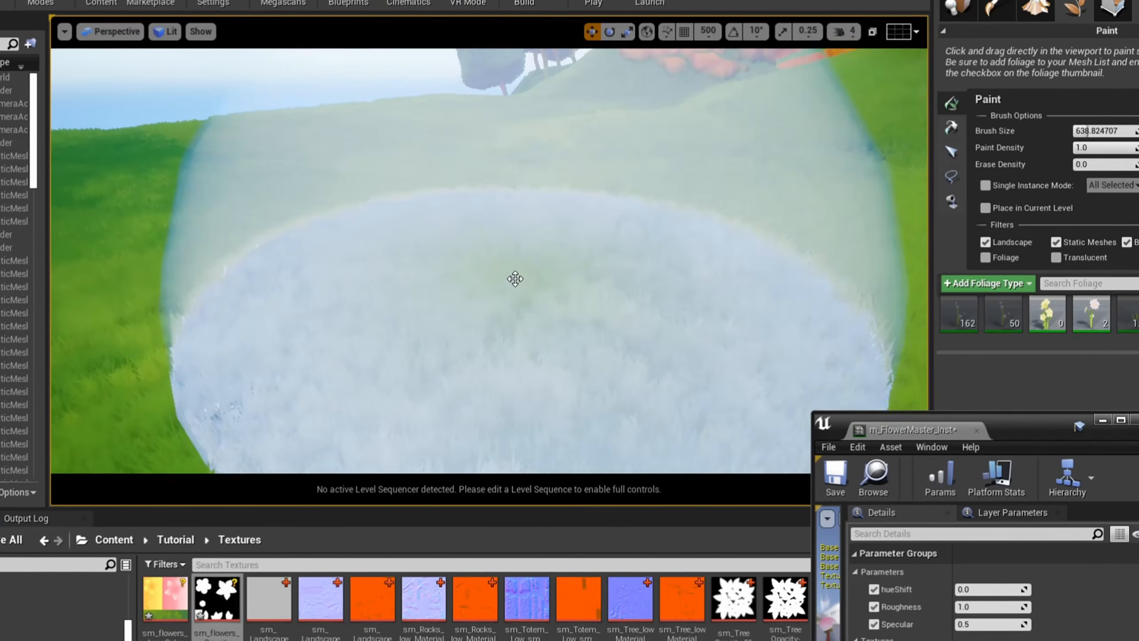
Paint a large circular patch of yellow and white flowers onto the grassy landscape with the foliage brush
{"action": "left_click", "coordinate": [515, 278]}
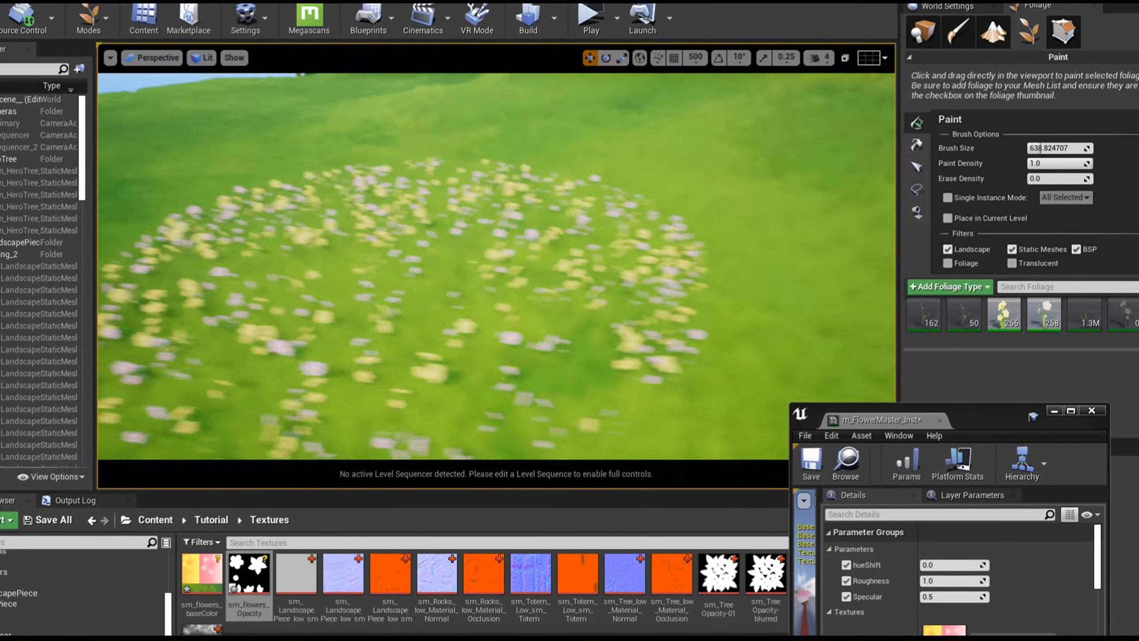
{"action": "mouse_move", "coordinate": [515, 279]}
{"action": "right_mouse_down"}
{"action": "mouse_move", "coordinate": [611, 330]}
{"action": "mouse_move", "coordinate": [601, 334]}
{"action": "right_mouse_up"}
{"action": "key", "text": "w"}
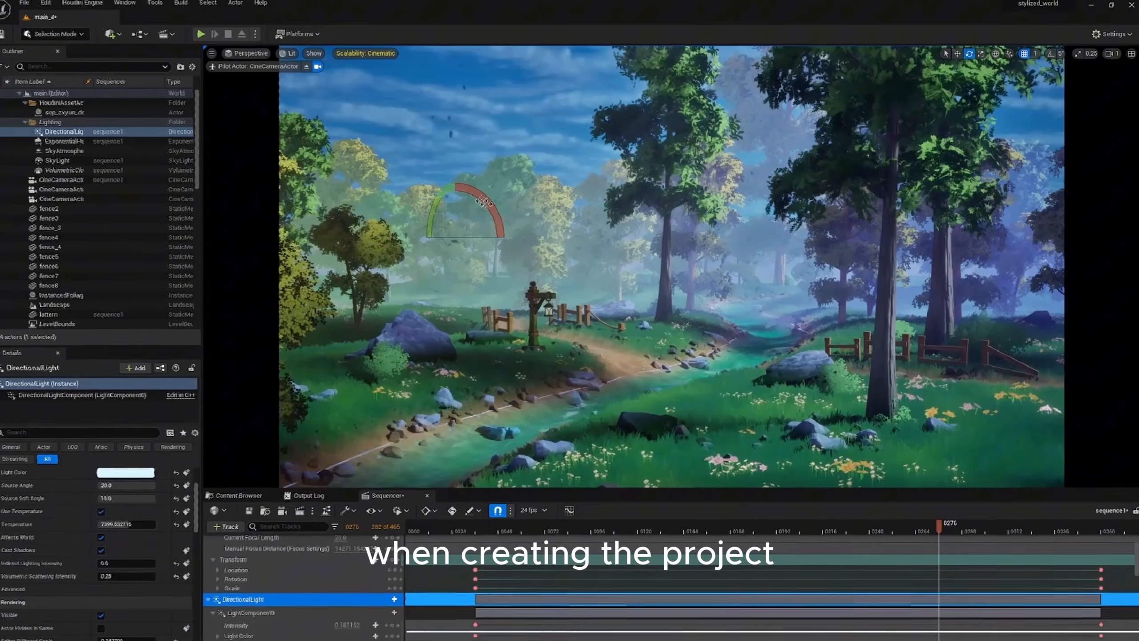
Rotate the DirectionalLight to change the direction of the lighting in the forest scene
{"action": "left_click_drag", "start_coordinate": [439, 179], "coordinate": [374, 184]}
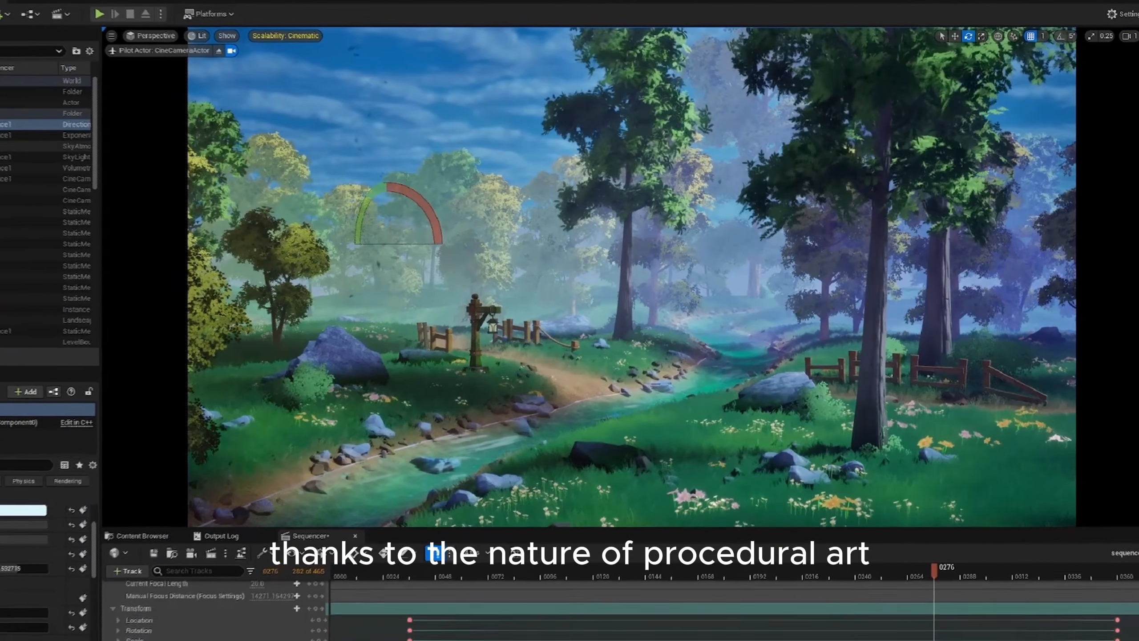
{"action": "left_click", "coordinate": [45, 147]}
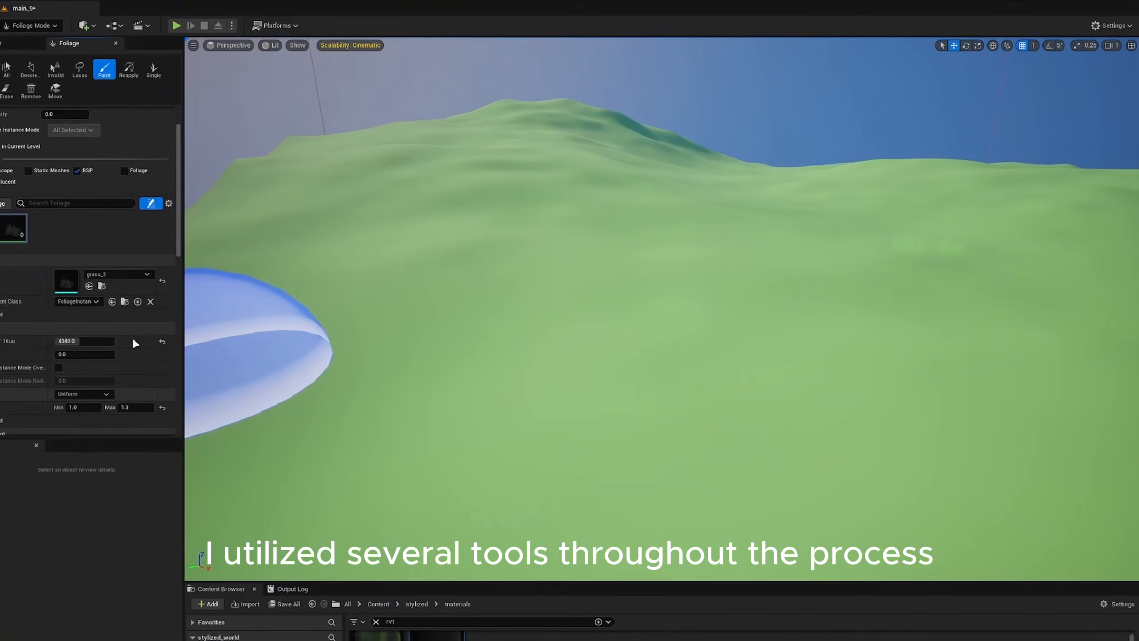
{"action": "left_click", "coordinate": [121, 373]}
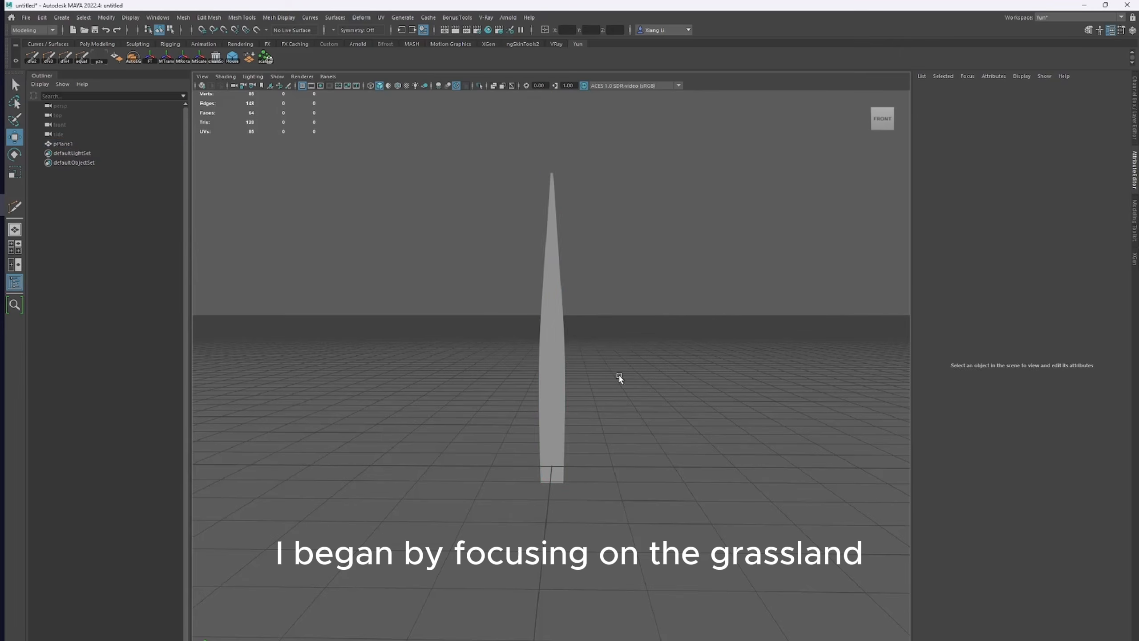
In Maya, duplicate the straight grass blade, place the copy beside the original and bend its upper part over sideways
{"action": "key", "text": "ctrl+d"}
{"action": "left_click_drag", "start_coordinate": [618, 354], "coordinate": [655, 353]}
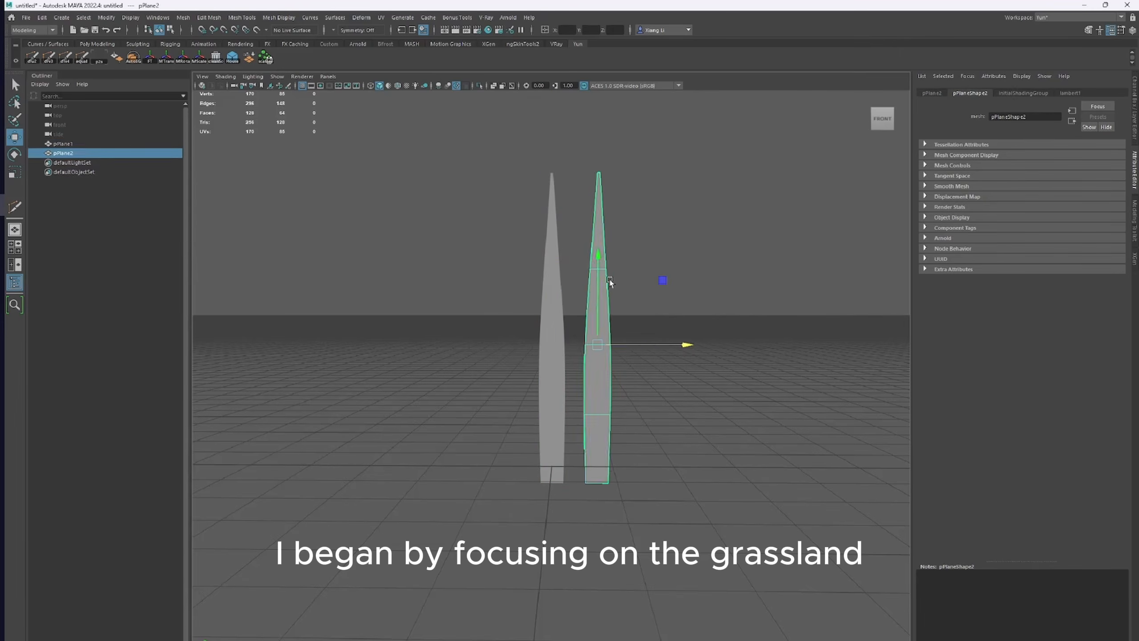
{"action": "left_click_drag", "start_coordinate": [690, 263], "coordinate": [702, 264]}
{"action": "key", "text": "e"}
{"action": "left_click_drag", "start_coordinate": [624, 259], "coordinate": [648, 234]}
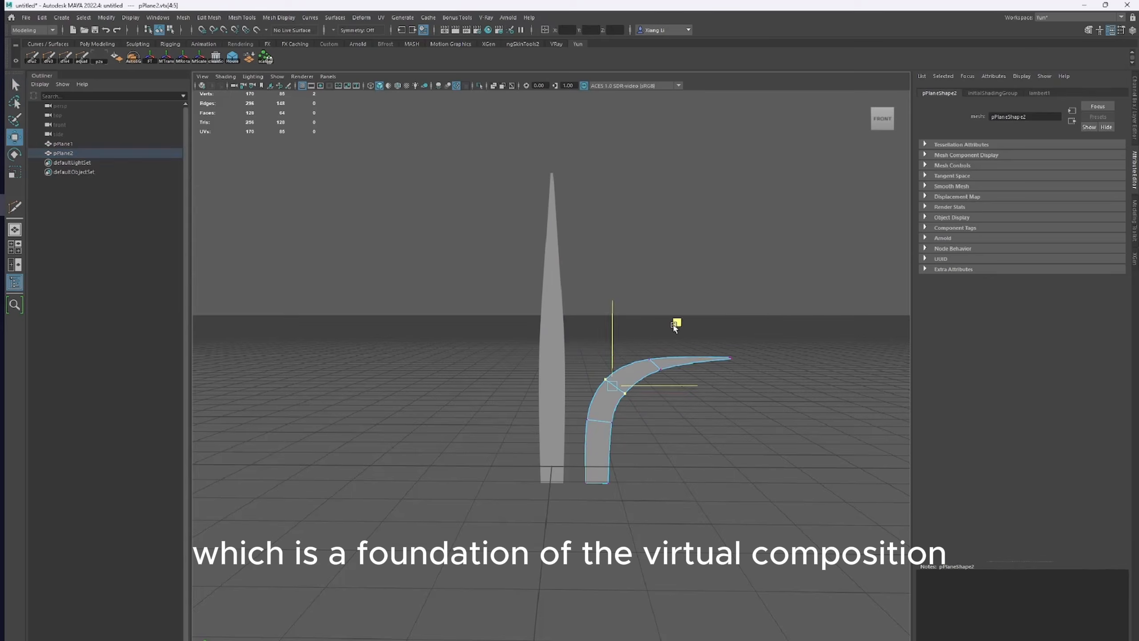
Make two more duplicates of the original straight grass blade
{"action": "left_click", "coordinate": [553, 359]}
{"action": "key", "text": "ctrl+d"}
{"action": "key", "text": "ctrl+d"}
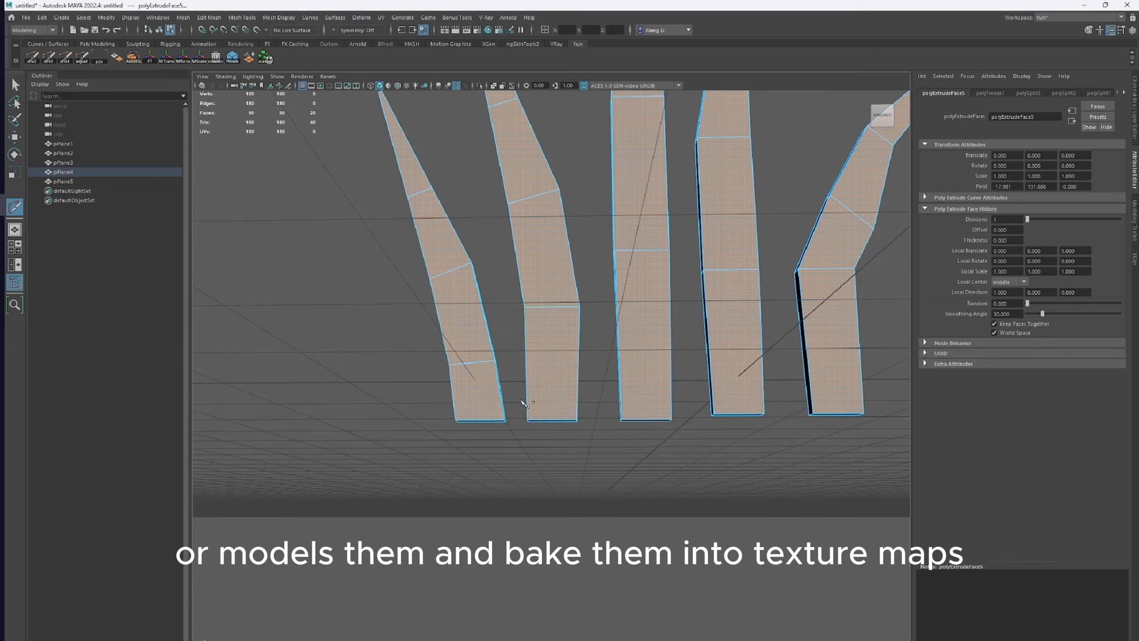
Use the Multi-Cut tool near the base of the extruded grass blades
{"action": "left_click", "coordinate": [523, 404]}
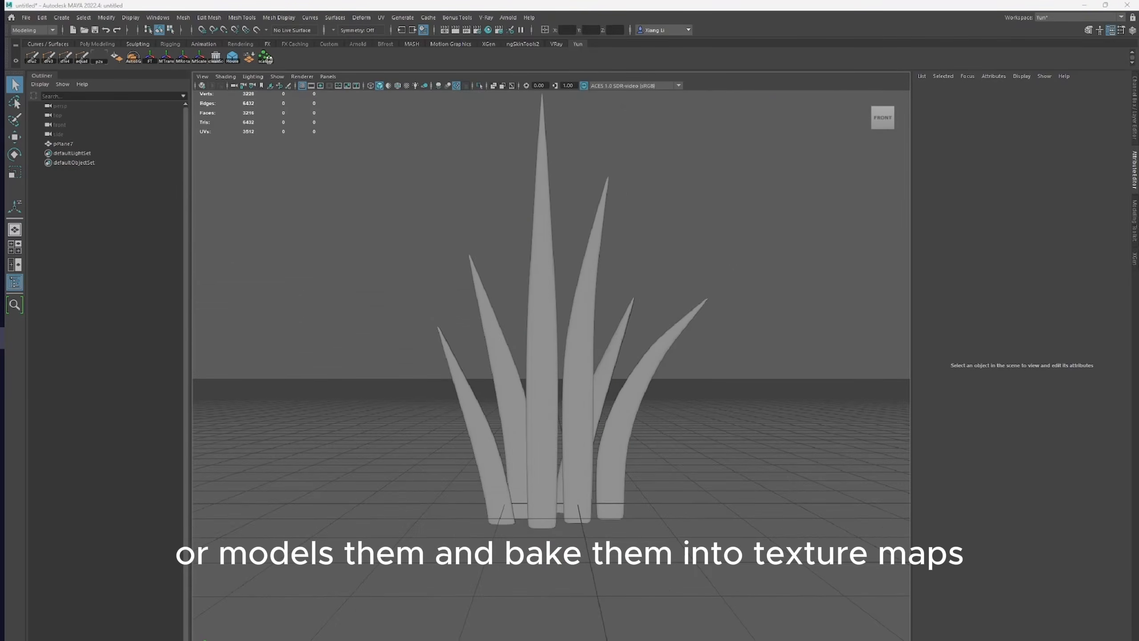
Create a polygon plane at the grass clump and stand it upright with a 90-degree X rotation
{"action": "right_click_drag", "start_coordinate": [578, 415], "coordinate": [560, 483], "text": "shift"}
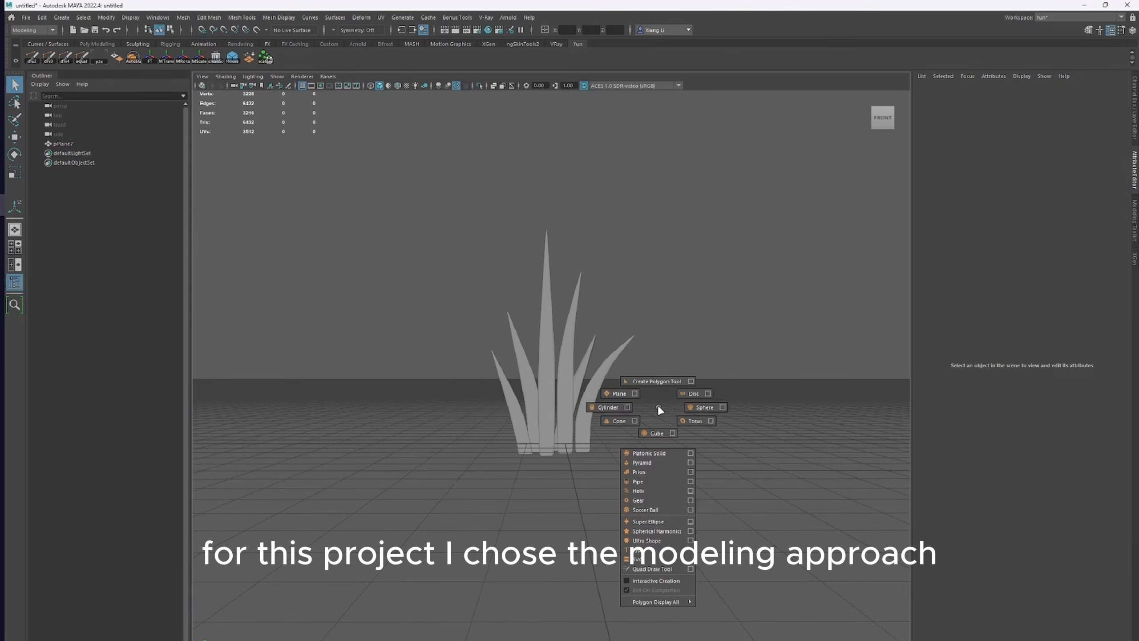
{"action": "key", "text": "e"}
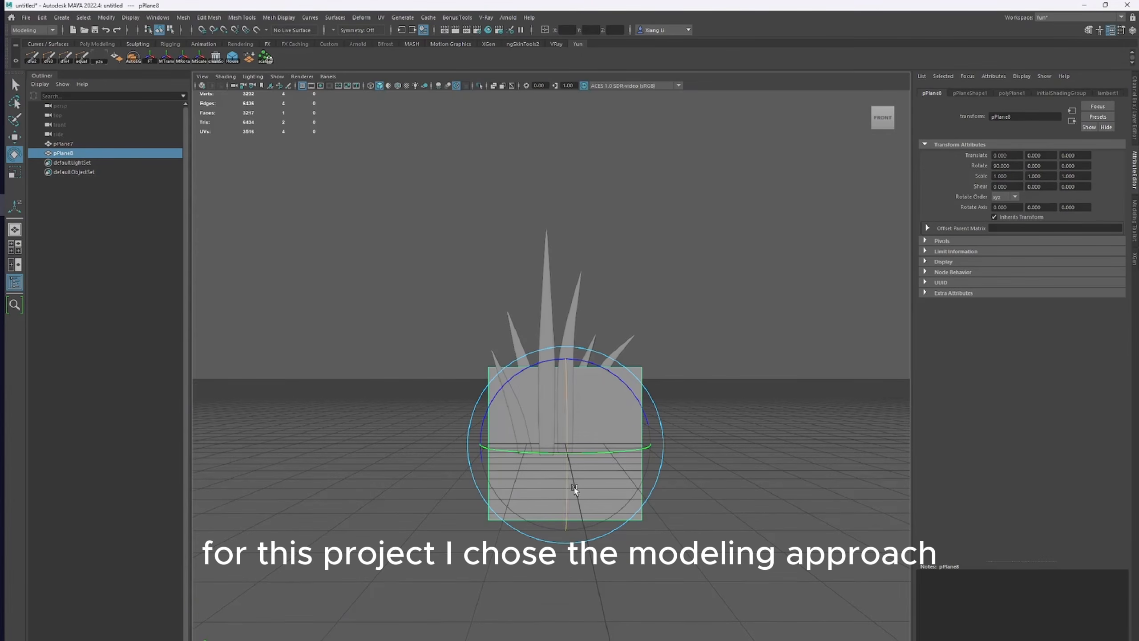
Move the grass clump to the lower-left corner of the upright plane, slightly in front of its surface
{"action": "left_click", "coordinate": [63, 144]}
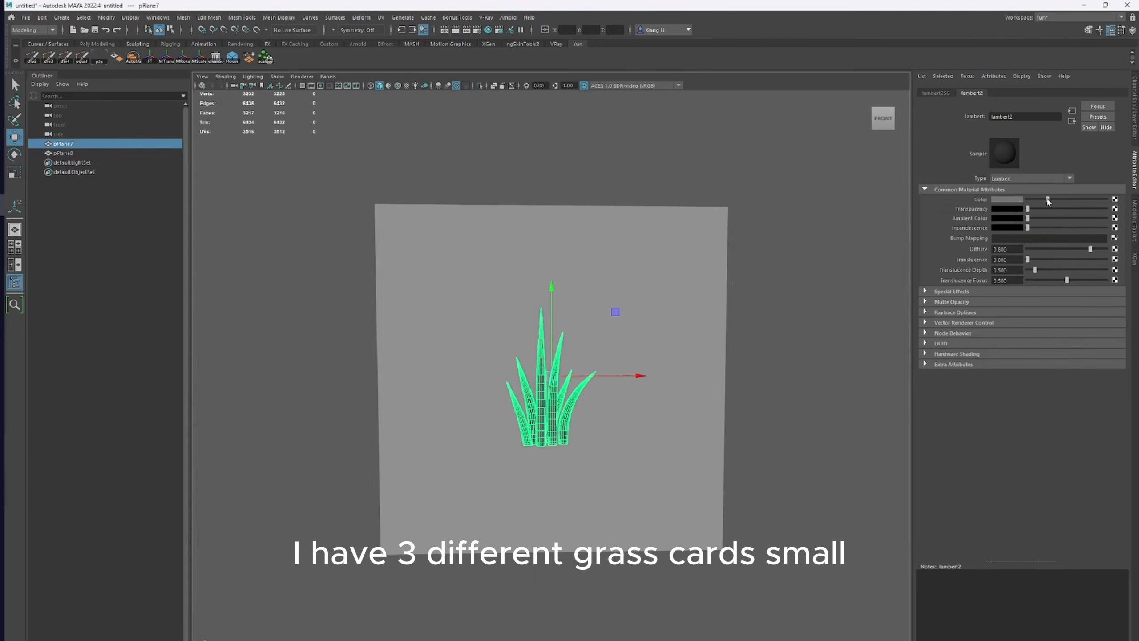
{"action": "left_click", "coordinate": [994, 227]}
{"action": "left_click", "coordinate": [789, 323]}
{"action": "left_click", "coordinate": [568, 422]}
{"action": "left_click_drag", "start_coordinate": [574, 427], "coordinate": [628, 417], "text": "alt"}
{"action": "left_click_drag", "start_coordinate": [544, 306], "coordinate": [545, 384]}
{"action": "left_click_drag", "start_coordinate": [617, 441], "coordinate": [529, 461]}
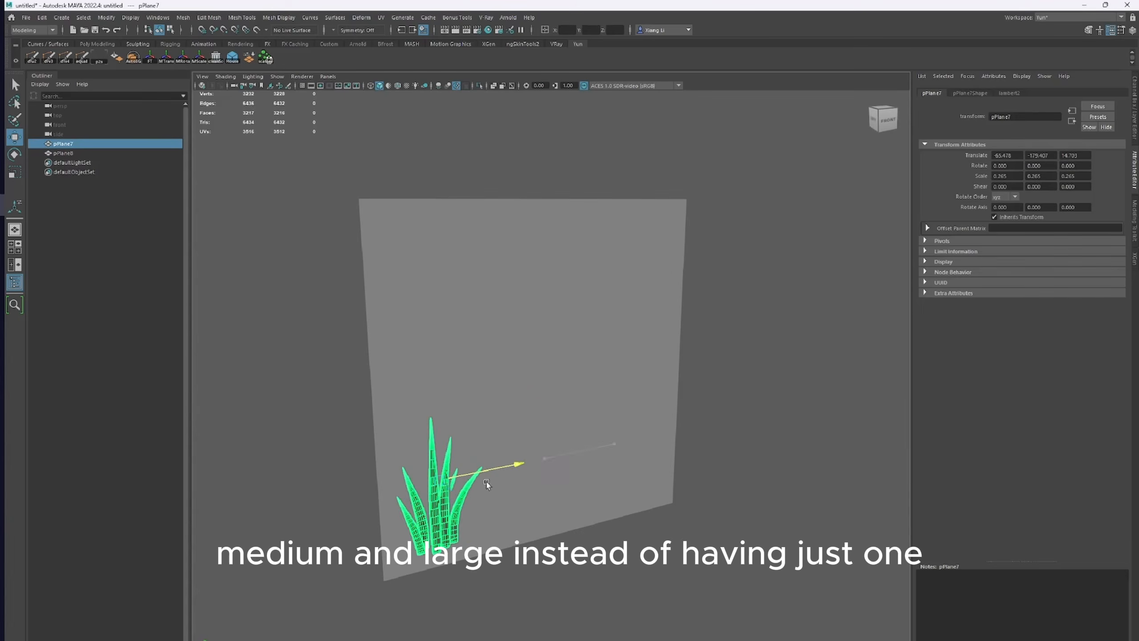
{"action": "left_click_drag", "start_coordinate": [498, 516], "coordinate": [461, 530], "text": "alt"}
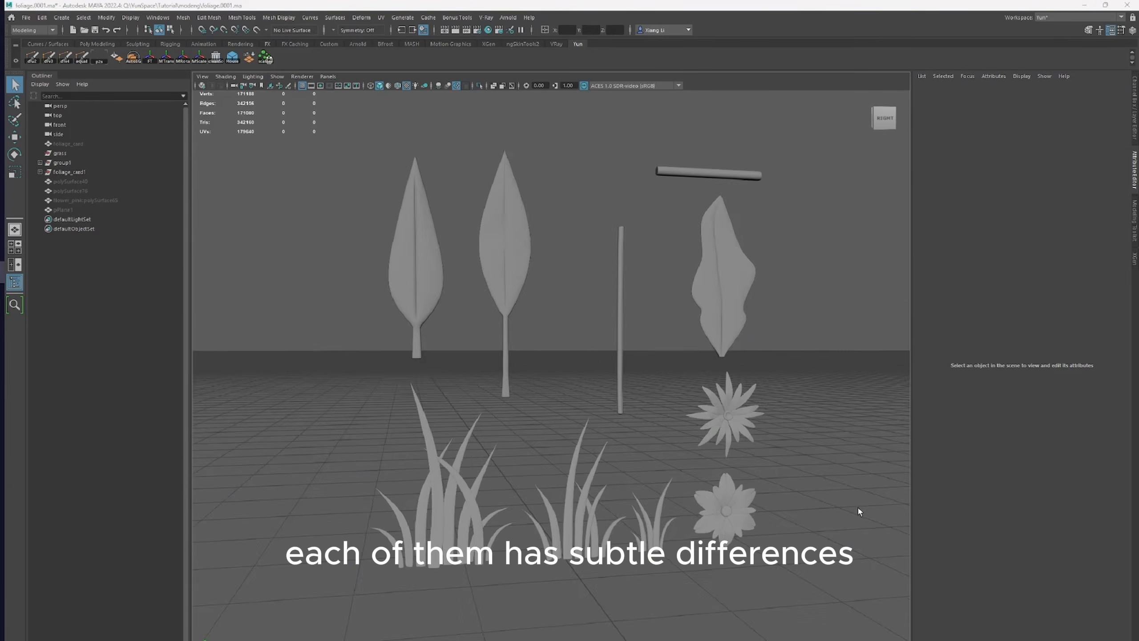
Unhide the pPlane1 background plane behind the grass, leaf and flower models
{"action": "left_click_drag", "start_coordinate": [858, 507], "coordinate": [843, 506], "text": "alt"}
{"action": "right_click_drag", "start_coordinate": [842, 505], "coordinate": [714, 482], "text": "alt"}
{"action": "left_click", "coordinate": [63, 210]}
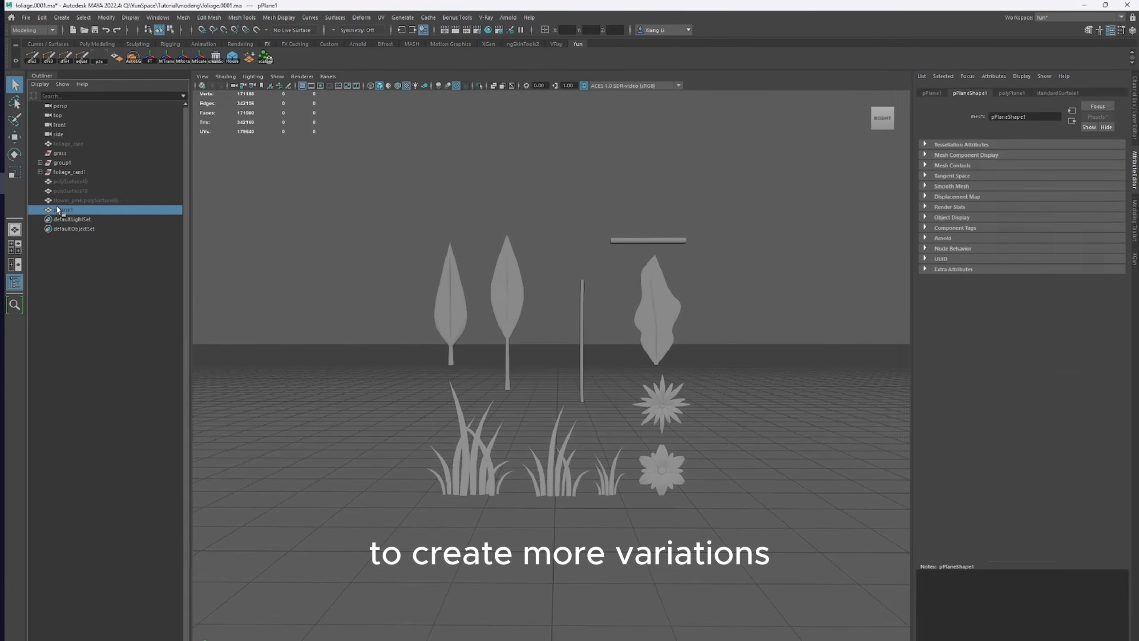
{"action": "key", "text": "shift+h"}
{"action": "left_click", "coordinate": [791, 545]}
Select the background plane together with all the foliage models and export the selection
{"action": "left_click_drag", "start_coordinate": [409, 246], "coordinate": [404, 243]}
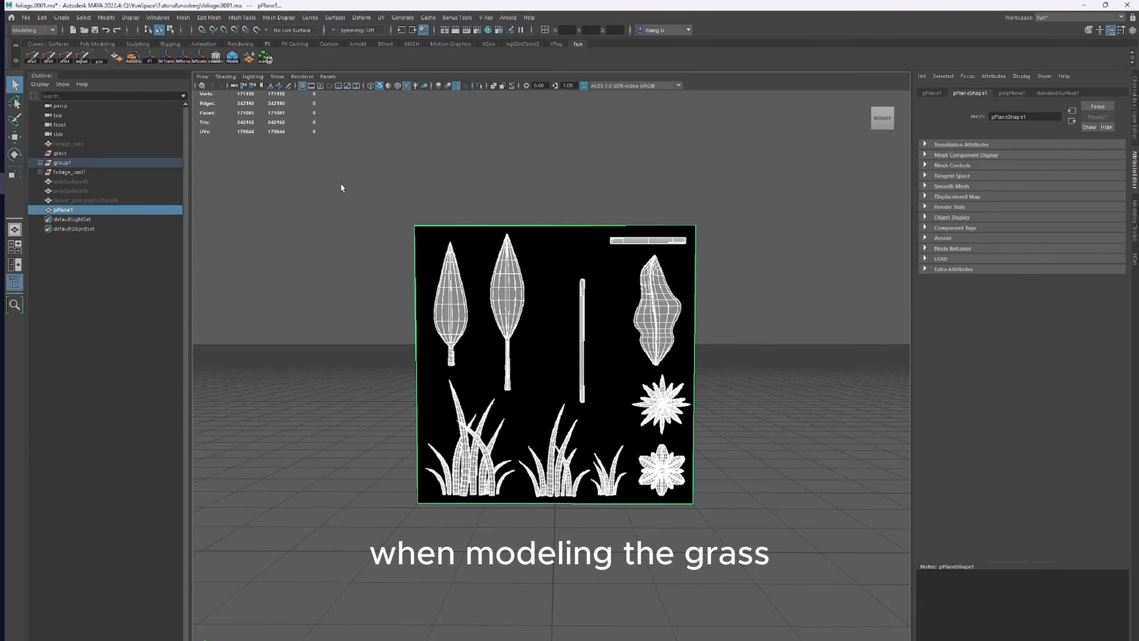
{"action": "left_click", "coordinate": [26, 17]}
{"action": "left_click", "coordinate": [67, 144]}
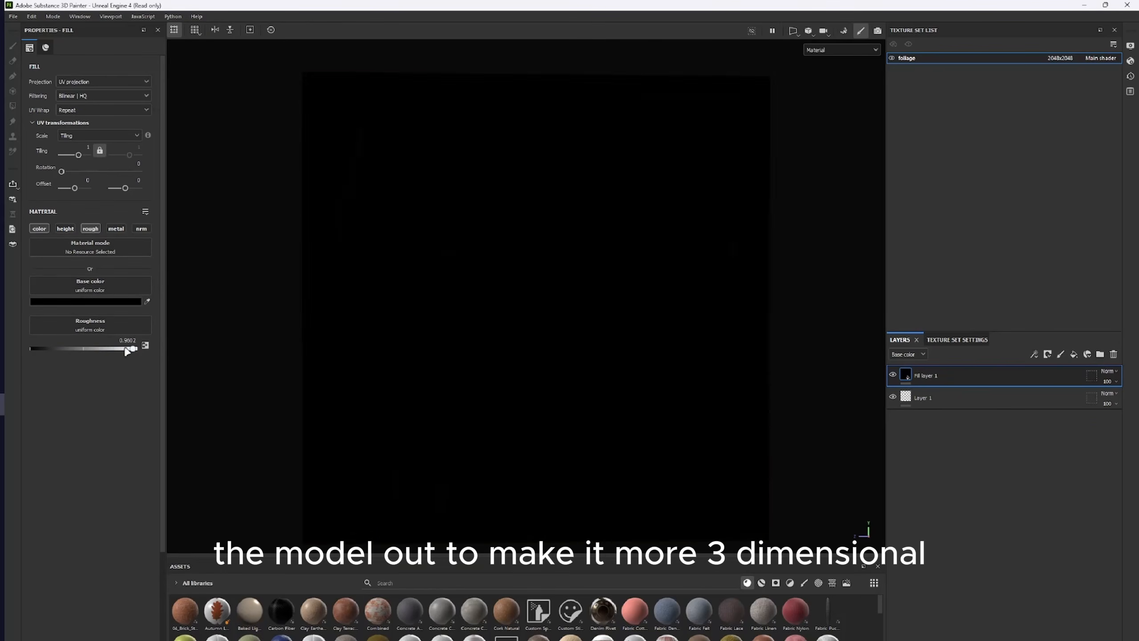
In Substance Painter, add a mask to the black fill layer covering the foliage plane
{"action": "left_click", "coordinate": [1047, 355]}
{"action": "left_click", "coordinate": [1062, 378]}
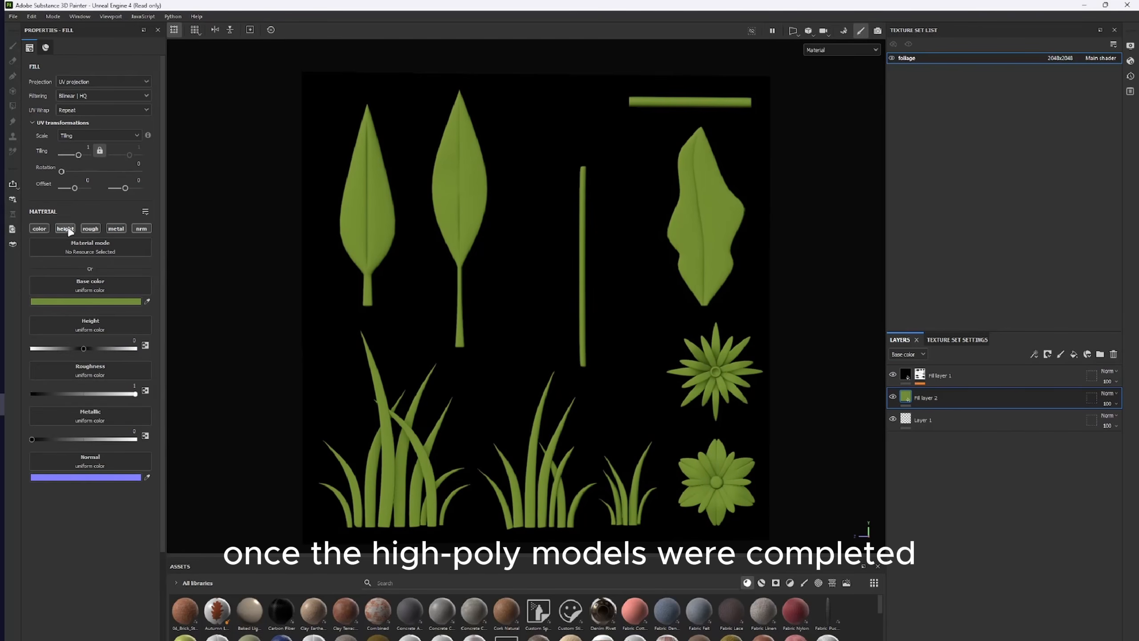
Add a black mask to the green fill layer and apply the Gradient Linear generator to it
{"action": "left_click", "coordinate": [1061, 376]}
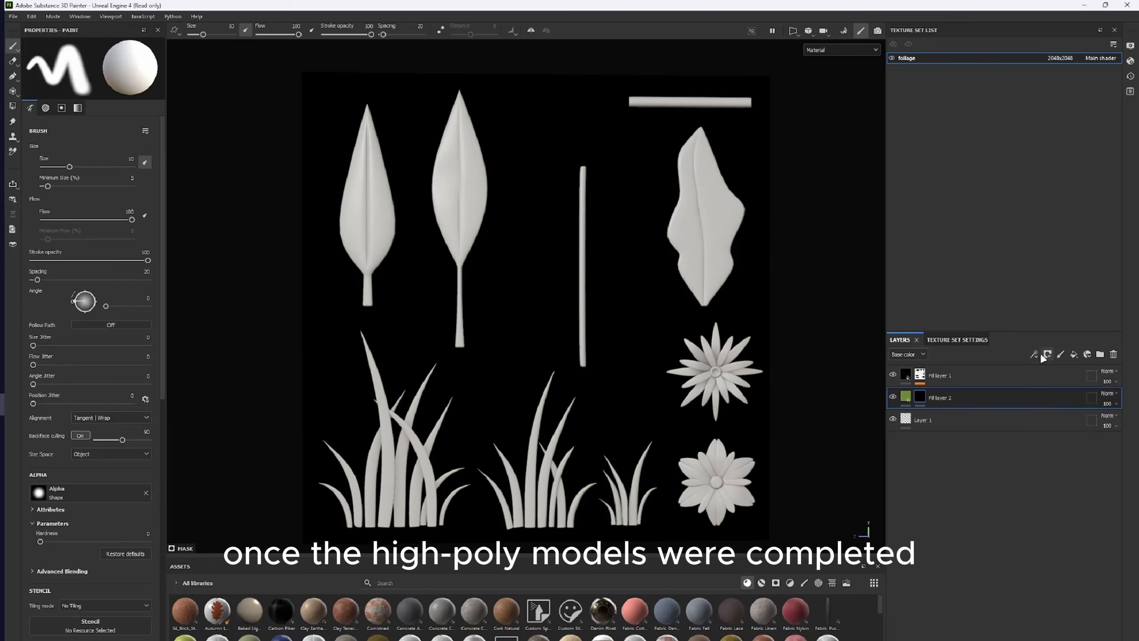
{"action": "left_click", "coordinate": [1034, 354]}
{"action": "left_click", "coordinate": [1054, 367]}
{"action": "left_click", "coordinate": [98, 78]}
{"action": "type", "text": "grad"}
{"action": "left_click", "coordinate": [151, 98]}
Set the linear gradient's rotation to 90° and lower its balance so green stays near the grass roots
{"action": "left_click", "coordinate": [110, 184]}
{"action": "left_click", "coordinate": [85, 202]}
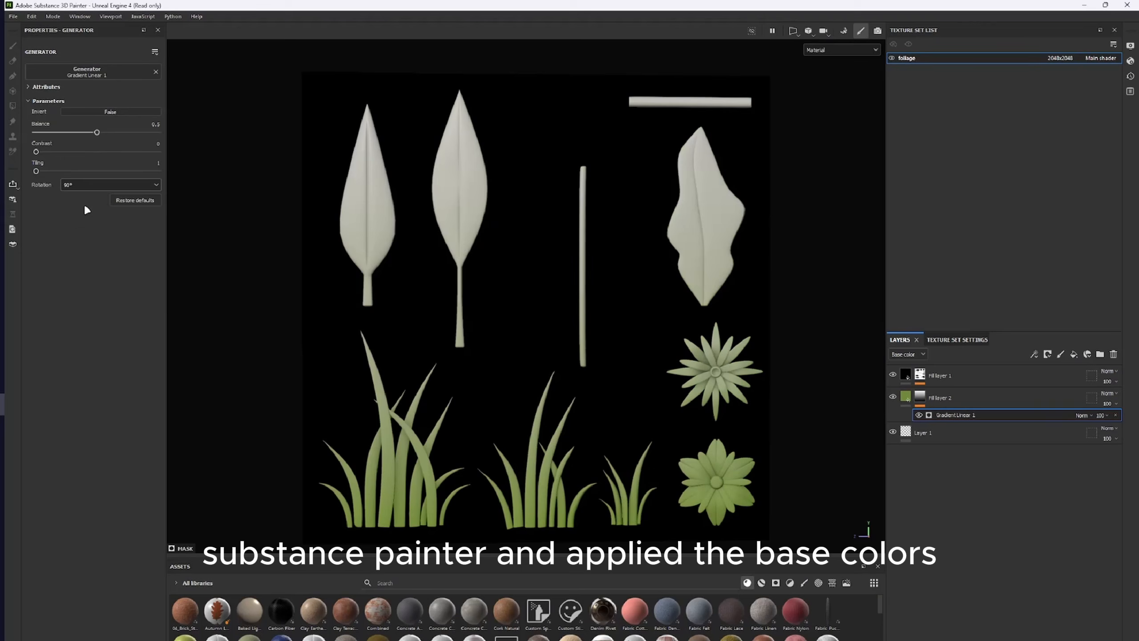
{"action": "left_click_drag", "start_coordinate": [97, 132], "coordinate": [53, 132]}
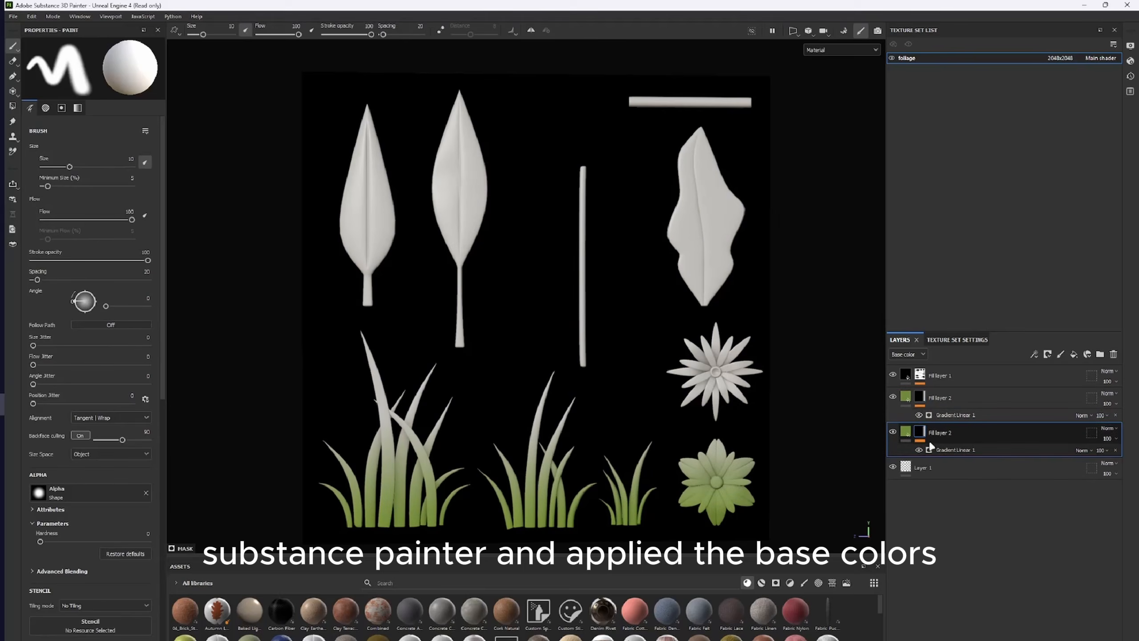
Change the base color of the fill layer below the green gradient layer to a warm golden yellow
{"action": "left_click", "coordinate": [118, 301]}
{"action": "left_click", "coordinate": [149, 365]}
{"action": "left_click_drag", "start_coordinate": [151, 367], "coordinate": [154, 374]}
{"action": "left_click", "coordinate": [215, 424]}
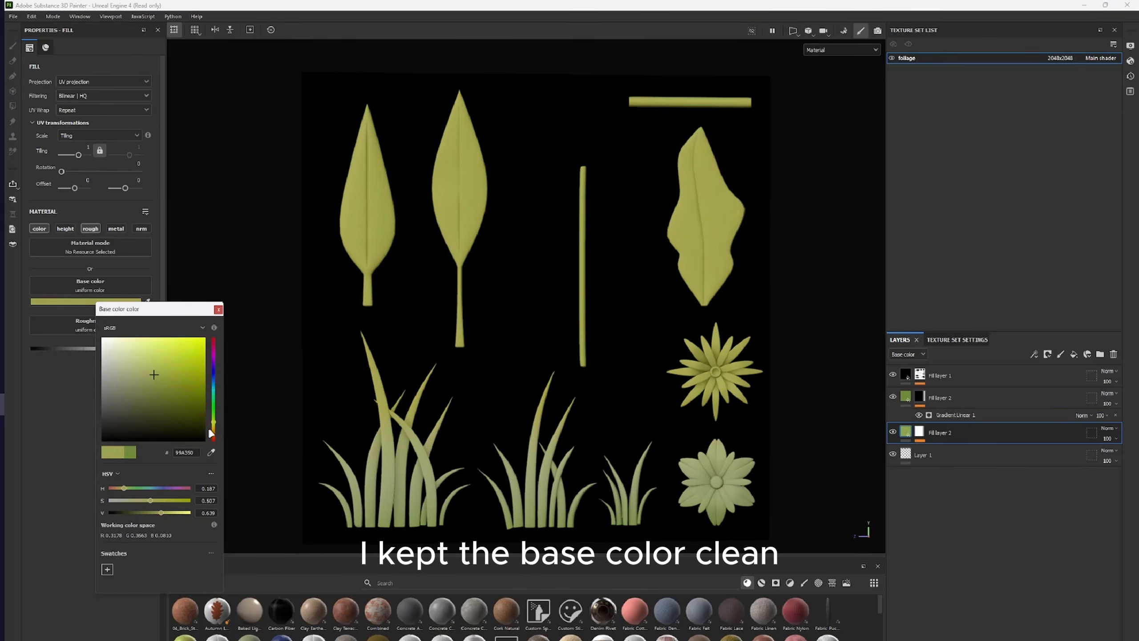
{"action": "left_click", "coordinate": [225, 316]}
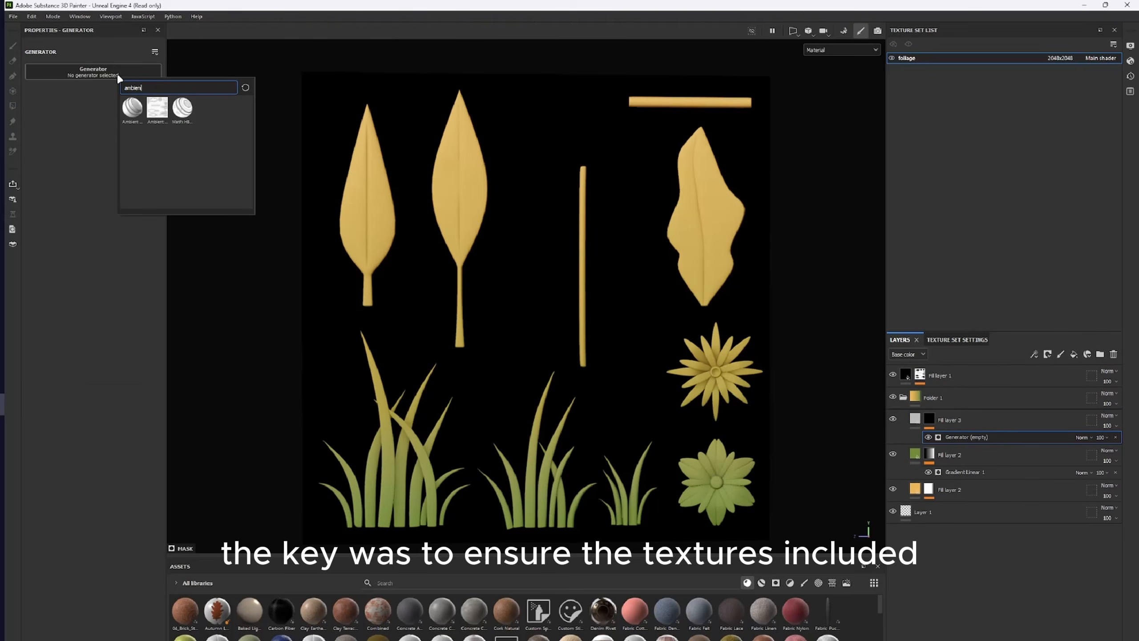
Apply the Ambient Occlusion generator to the grey fill layer's mask and adjust its parameters
{"action": "left_click", "coordinate": [136, 104]}
{"action": "left_click_drag", "start_coordinate": [95, 152], "coordinate": [61, 152]}
{"action": "mouse_move", "coordinate": [50, 132]}
{"action": "left_mouse_down"}
{"action": "mouse_move", "coordinate": [20, 138]}
{"action": "mouse_move", "coordinate": [50, 152]}
{"action": "left_mouse_up"}
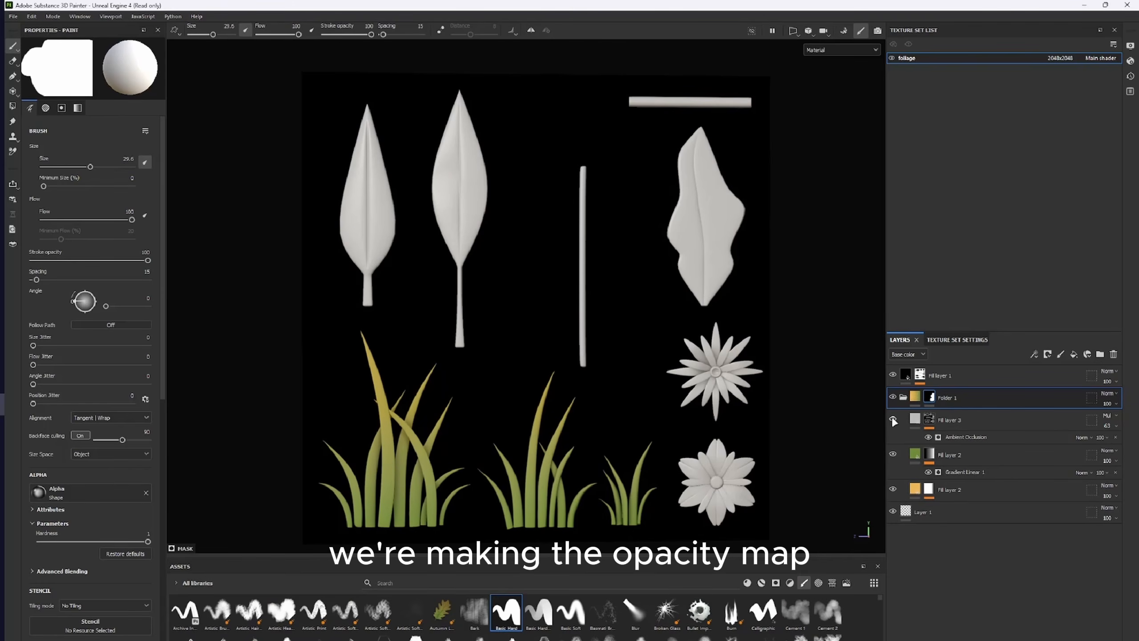
Fine-tune the Ambient Occlusion generator on the grey fill layer by slightly lowering its parameter
{"action": "left_click", "coordinate": [965, 437]}
{"action": "left_click_drag", "start_coordinate": [50, 152], "coordinate": [46, 153]}
Shift the base color of the lowest fill layer in the folder to a lighter, softer orange
{"action": "left_click", "coordinate": [915, 489]}
{"action": "left_click", "coordinate": [102, 302]}
{"action": "left_click_drag", "start_coordinate": [163, 347], "coordinate": [153, 341]}
{"action": "left_click_drag", "start_coordinate": [213, 431], "coordinate": [214, 428]}
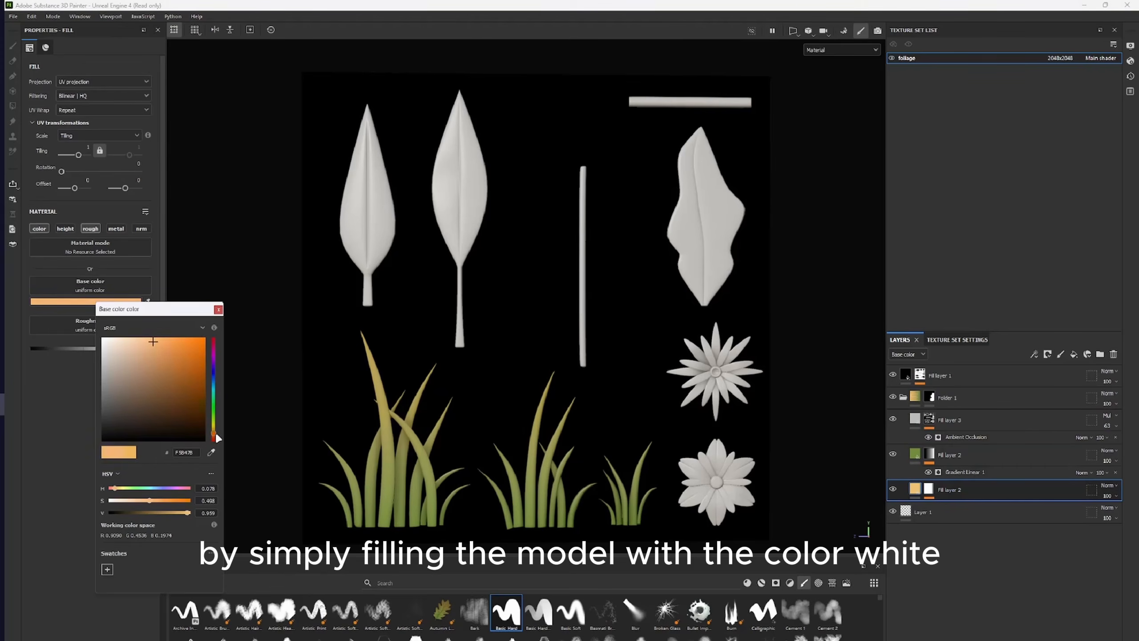
{"action": "left_click", "coordinate": [218, 310]}
Try to move the orange fill layer above the green gradient layer and undo the reordering
{"action": "left_click_drag", "start_coordinate": [999, 488], "coordinate": [1000, 447]}
{"action": "key", "text": "ctrl+z"}
Change the blending mode of the green gradient fill layer
{"action": "left_click", "coordinate": [1110, 451]}
{"action": "left_click", "coordinate": [1070, 359]}
{"action": "key", "text": "Down"}
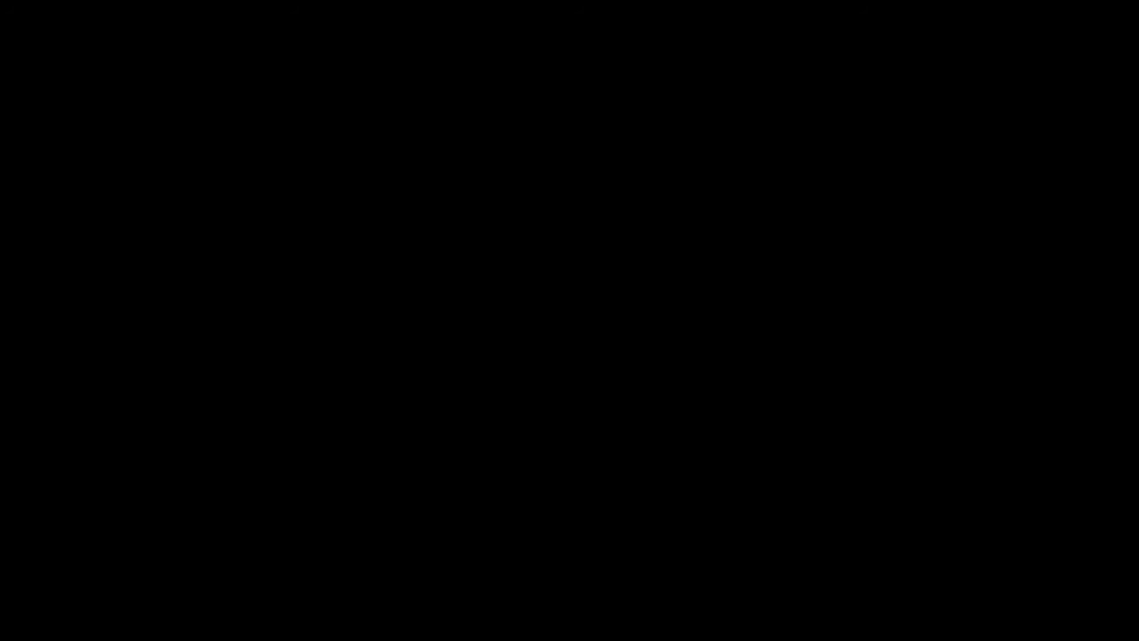
Switch to the image viewer and examine the foliage texture maps, including base color and roughness
{"action": "scroll", "coordinate": [376, 464], "scroll_direction": "down", "scroll_amount": 5}
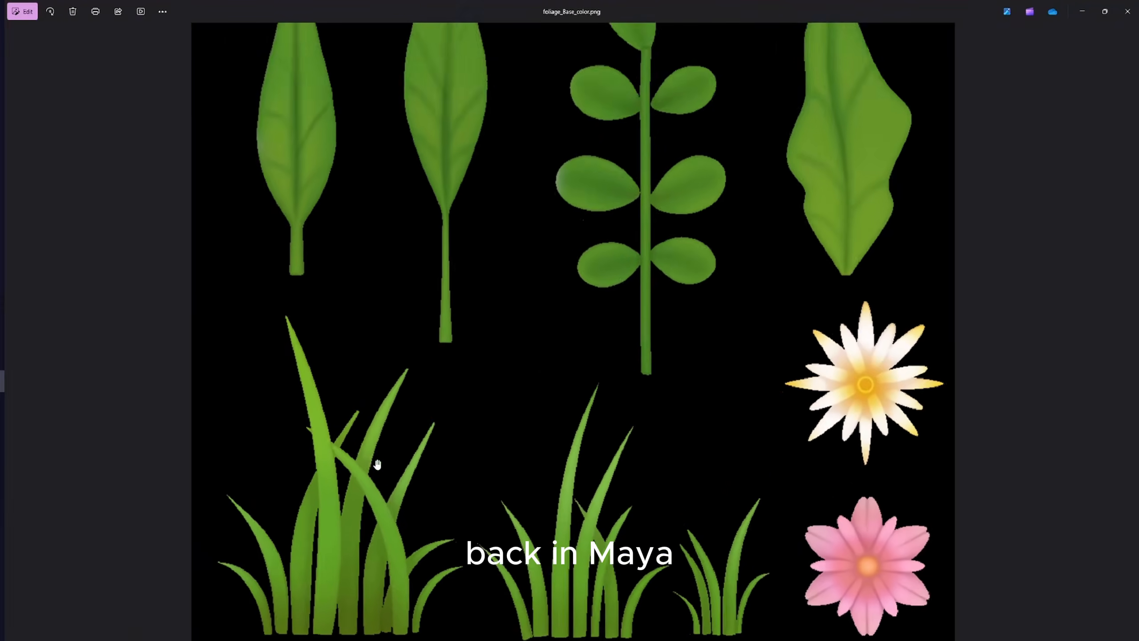
{"action": "scroll", "coordinate": [393, 442], "scroll_direction": "down", "scroll_amount": 2}
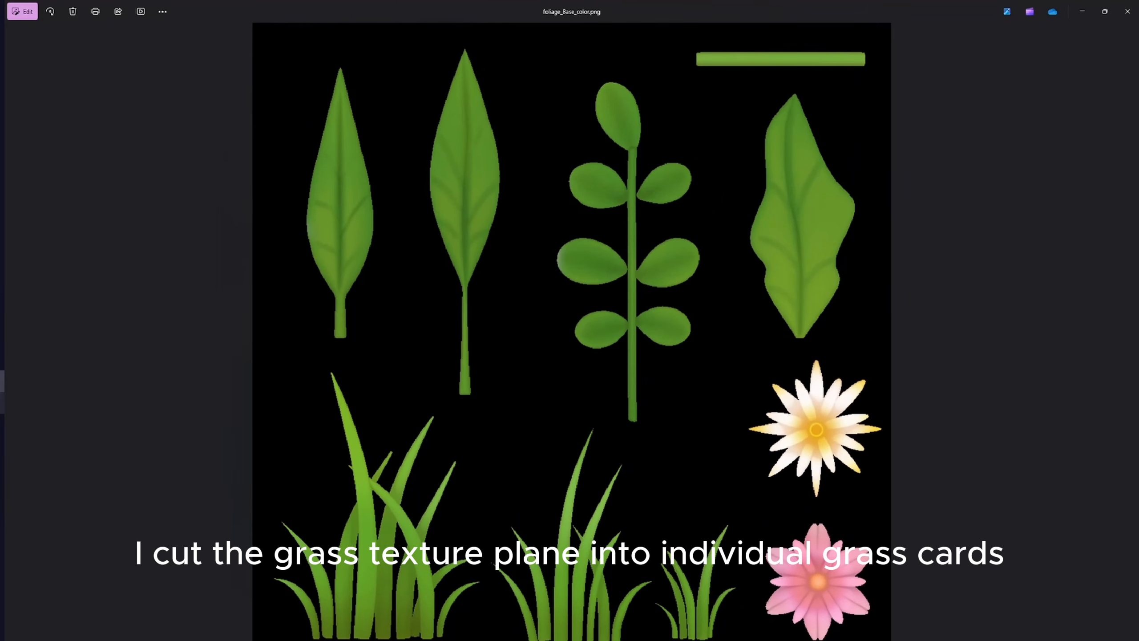
{"action": "key", "text": "Right"}
{"action": "key", "text": "Right"}
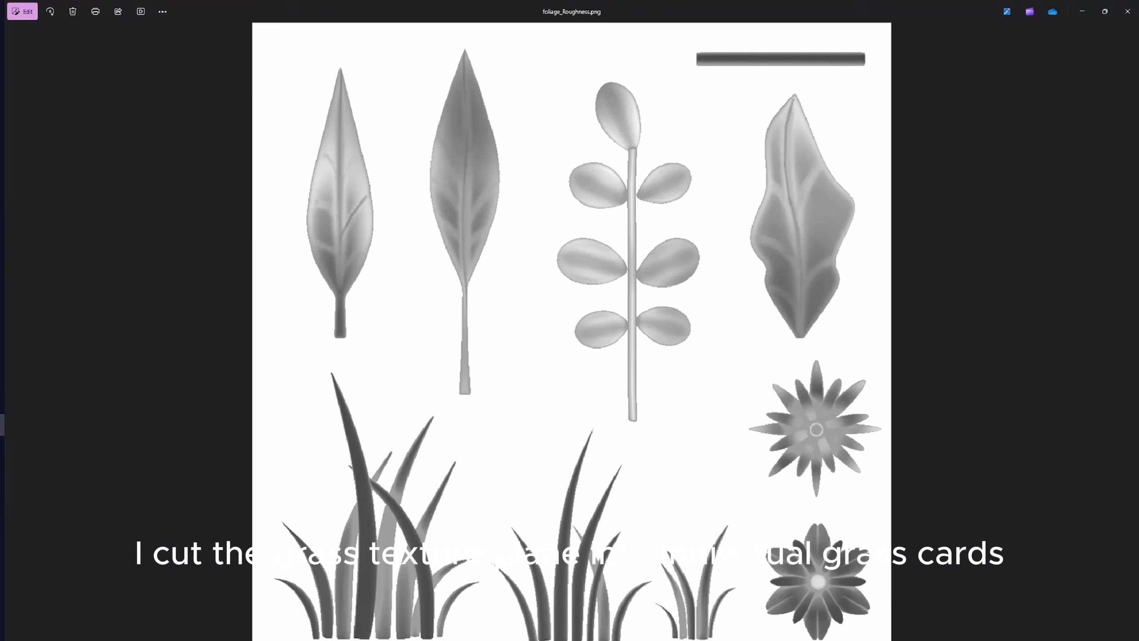
{"action": "key", "text": "Right"}
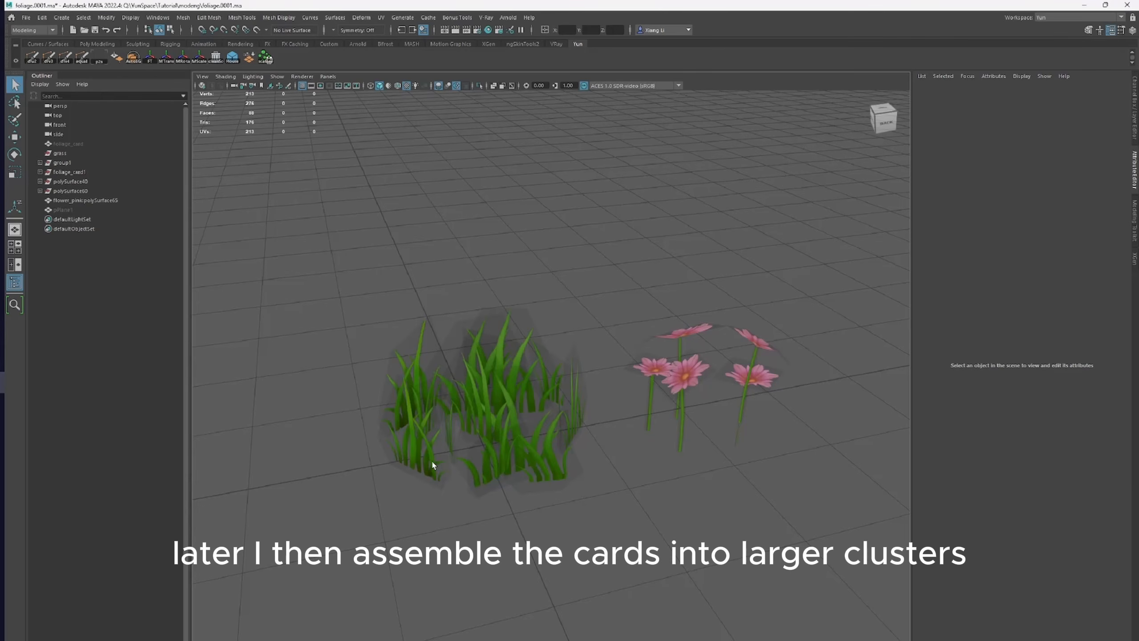
In Maya, reposition the small front grass card within the grass cluster and check the arrangement from other angles
{"action": "left_click", "coordinate": [433, 466]}
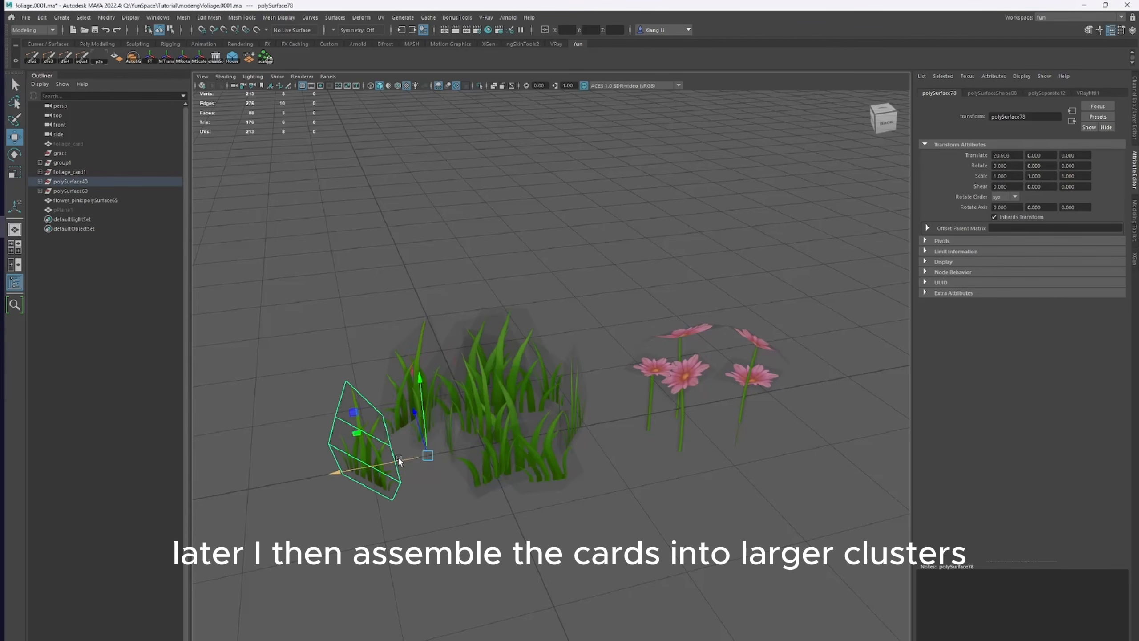
{"action": "left_click_drag", "start_coordinate": [396, 461], "coordinate": [424, 439]}
{"action": "right_click_drag", "start_coordinate": [424, 437], "coordinate": [424, 463], "text": "ctrl+shift"}
{"action": "right_click_drag", "start_coordinate": [574, 478], "coordinate": [630, 485], "text": "alt"}
{"action": "left_click_drag", "start_coordinate": [630, 486], "coordinate": [763, 457], "text": "alt"}
{"action": "left_click", "coordinate": [797, 471]}
Select the faces of the shortest pink flower's stem and raise the stem toward its blossom
{"action": "right_click_drag", "start_coordinate": [405, 310], "coordinate": [446, 304], "text": "alt"}
{"action": "left_click_drag", "start_coordinate": [451, 302], "coordinate": [454, 286], "text": "alt"}
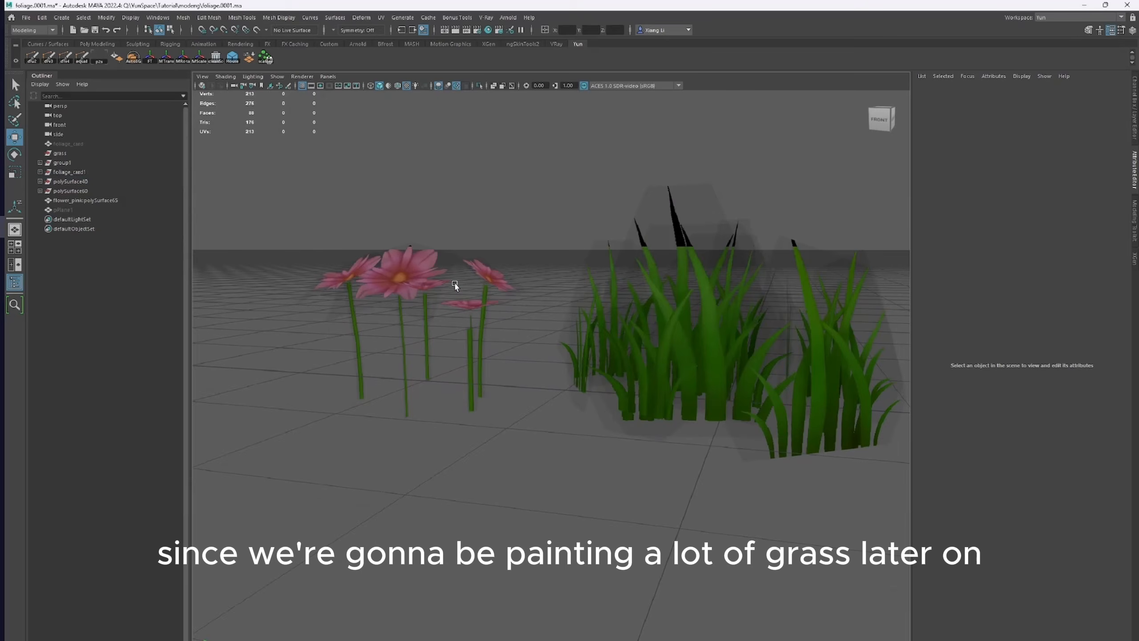
{"action": "left_click", "coordinate": [471, 333]}
{"action": "right_click_drag", "start_coordinate": [468, 352], "coordinate": [472, 374]}
{"action": "double_click", "coordinate": [472, 366]}
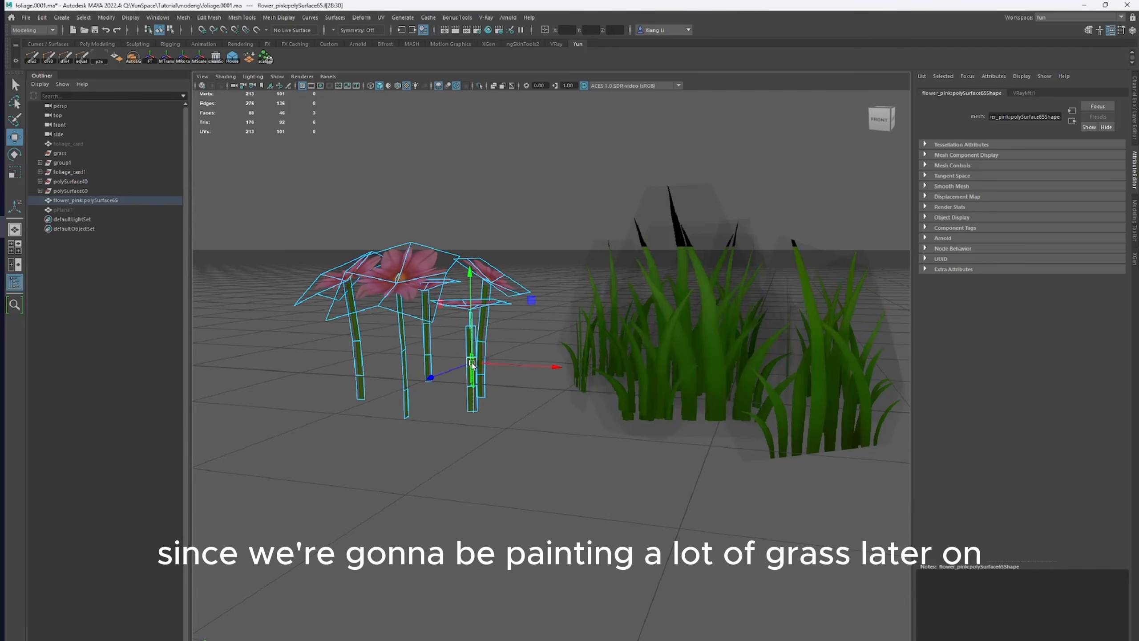
{"action": "double_click", "coordinate": [470, 391]}
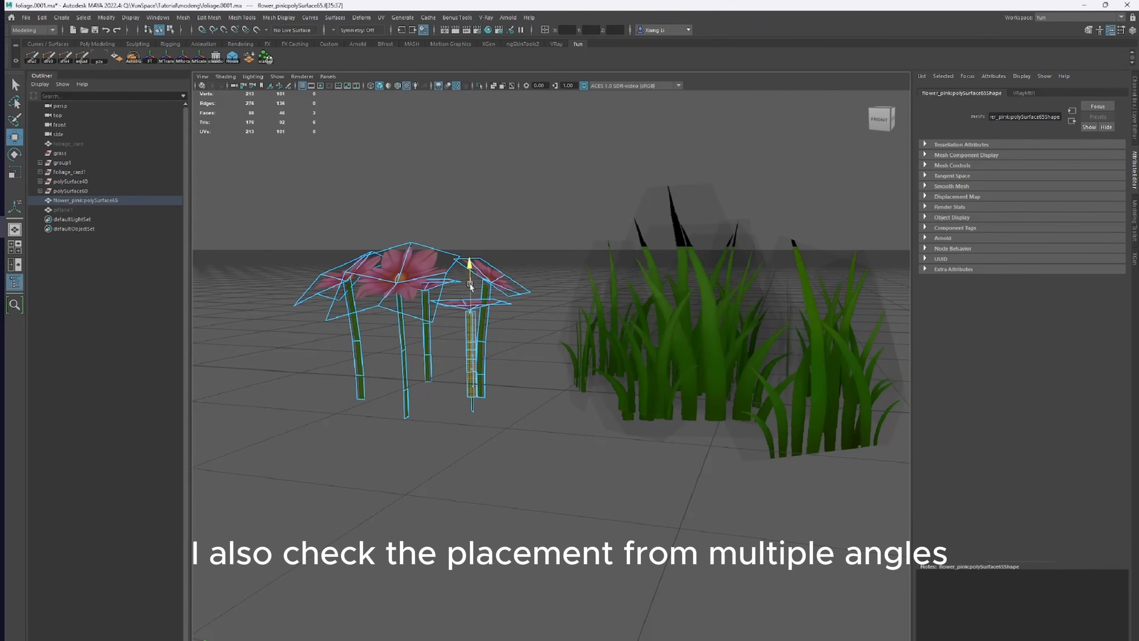
{"action": "right_click_drag", "start_coordinate": [509, 217], "coordinate": [602, 171]}
{"action": "left_click", "coordinate": [603, 173]}
{"action": "scroll", "coordinate": [607, 216], "scroll_direction": "down", "scroll_amount": 3}
{"action": "left_click_drag", "start_coordinate": [607, 217], "coordinate": [505, 259], "text": "alt"}
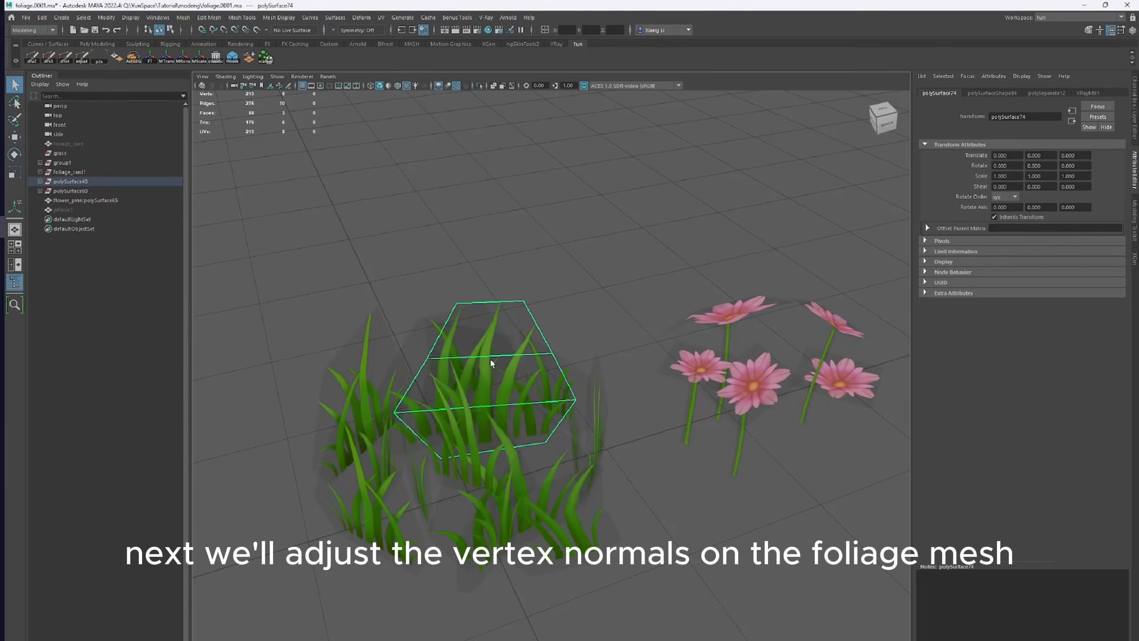
Select individual grass cards in the cluster to examine their arrangement, and clear the selection
{"action": "left_click_drag", "start_coordinate": [574, 379], "coordinate": [595, 379], "text": "alt"}
{"action": "left_click", "coordinate": [571, 497]}
{"action": "left_click", "coordinate": [471, 510]}
{"action": "left_click", "coordinate": [395, 497]}
{"action": "left_click", "coordinate": [827, 620]}
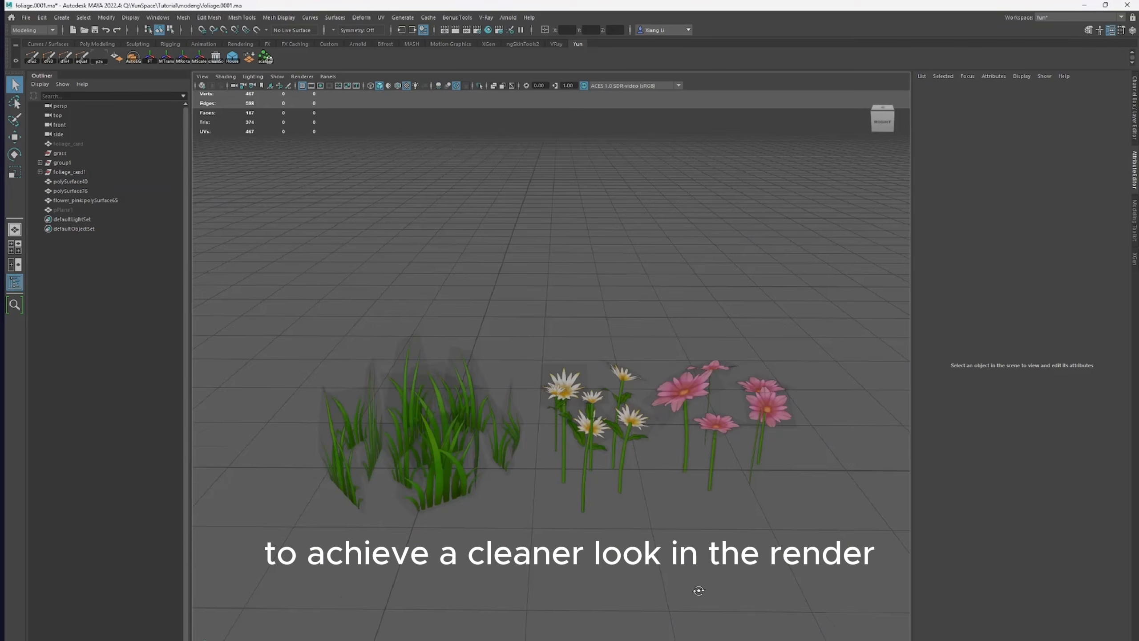
Use Set Vertex Normal on all the grass and flower meshes to point their normals straight up, and inspect them from the side
{"action": "left_click_drag", "start_coordinate": [698, 590], "coordinate": [735, 529], "text": "alt"}
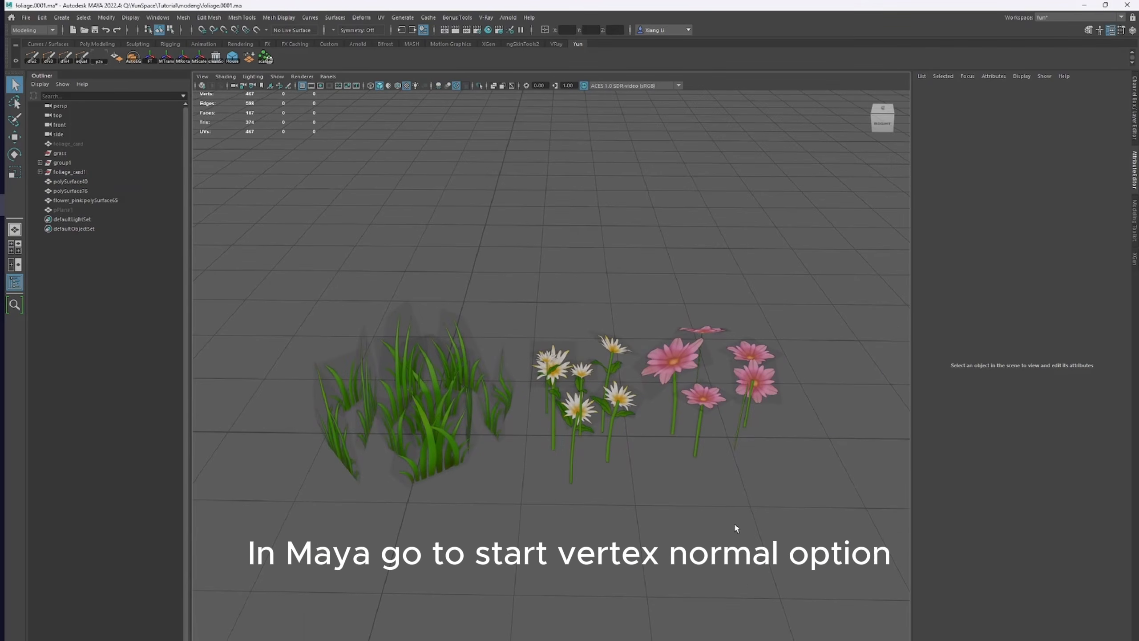
{"action": "left_click", "coordinate": [278, 18]}
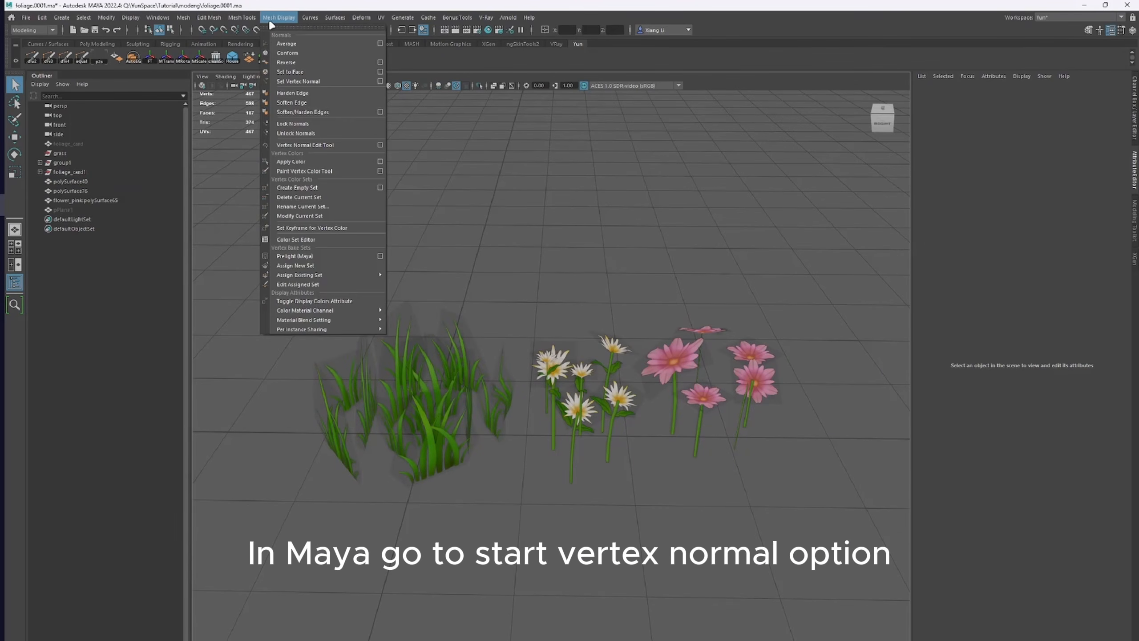
{"action": "left_click", "coordinate": [380, 81]}
{"action": "left_click_drag", "start_coordinate": [427, 181], "coordinate": [362, 145]}
{"action": "left_click_drag", "start_coordinate": [310, 373], "coordinate": [832, 517]}
{"action": "left_click_drag", "start_coordinate": [729, 395], "coordinate": [816, 429], "text": "alt"}
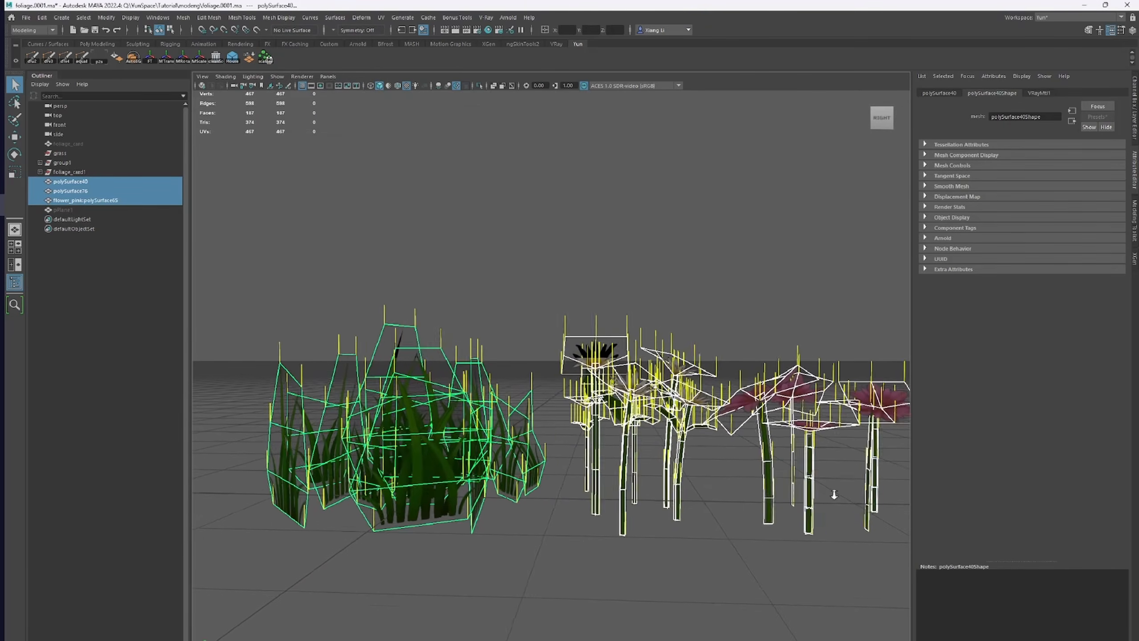
{"action": "left_click_drag", "start_coordinate": [832, 489], "coordinate": [798, 486], "text": "alt"}
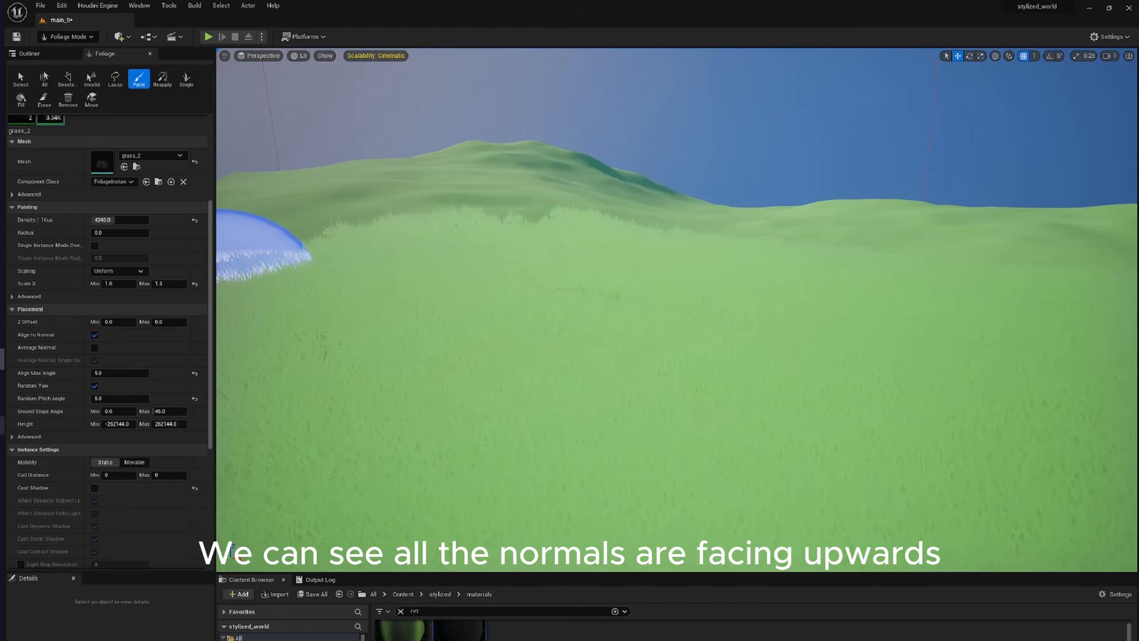
Switch to Unreal Engine, change from Foliage to Selection mode, and examine the landscape and grass in the World Normal buffer visualization
{"action": "left_click", "coordinate": [264, 55]}
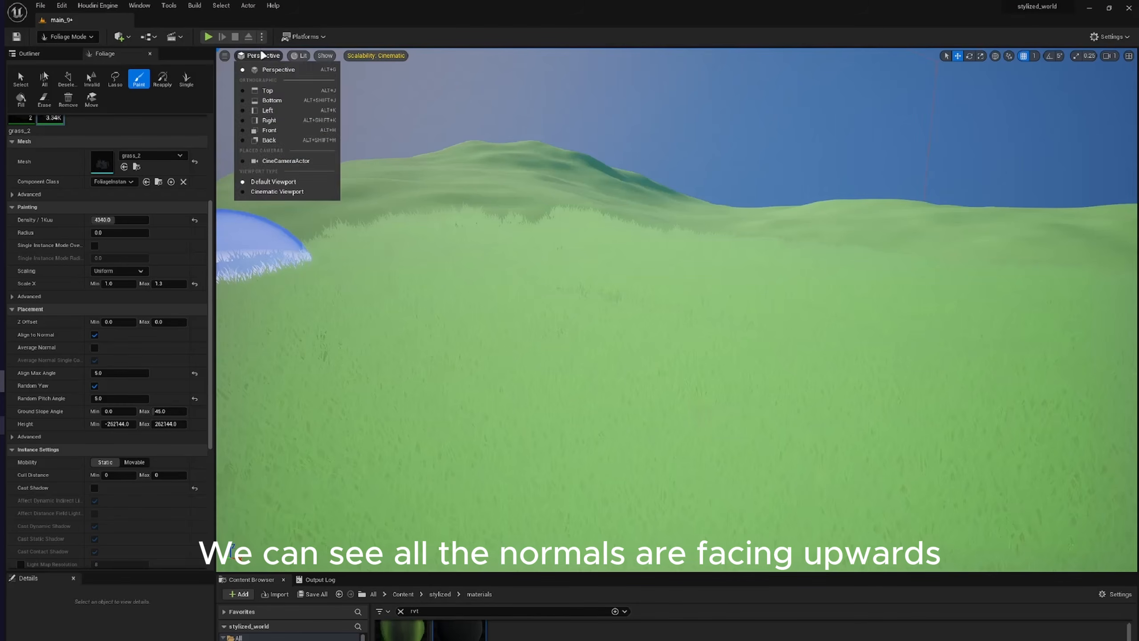
{"action": "left_click", "coordinate": [57, 38]}
{"action": "left_click", "coordinate": [67, 50]}
{"action": "left_click", "coordinate": [300, 55]}
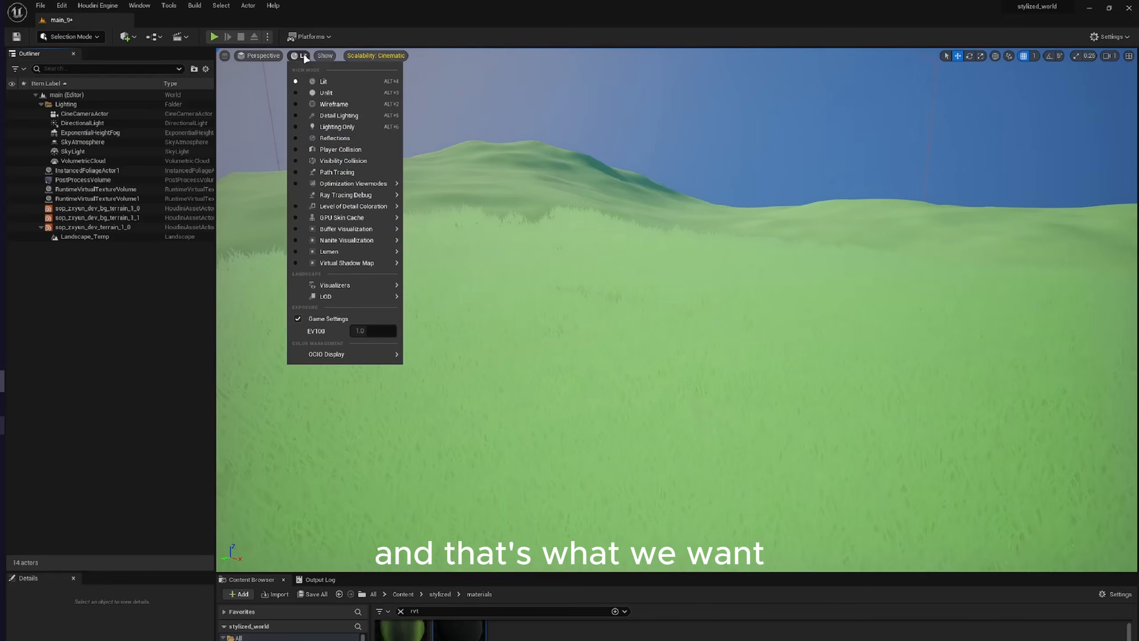
{"action": "mouse_move", "coordinate": [359, 228]}
{"action": "left_click", "coordinate": [468, 417]}
{"action": "right_click_drag", "start_coordinate": [468, 417], "coordinate": [563, 410]}
{"action": "right_click_drag", "start_coordinate": [737, 404], "coordinate": [740, 409]}
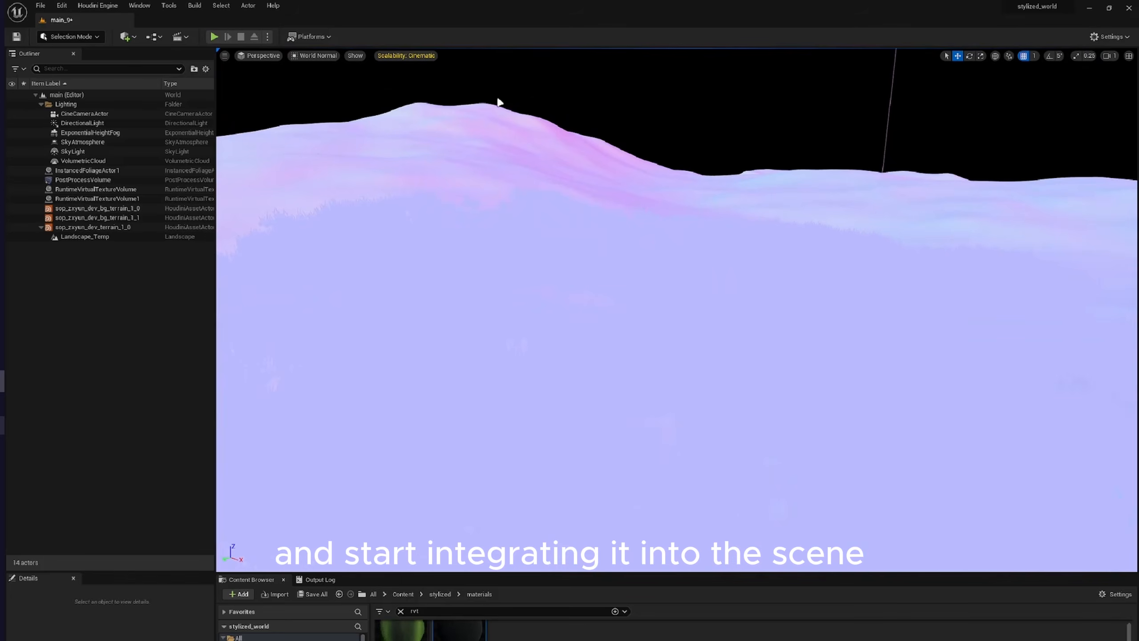
{"action": "left_click", "coordinate": [318, 39]}
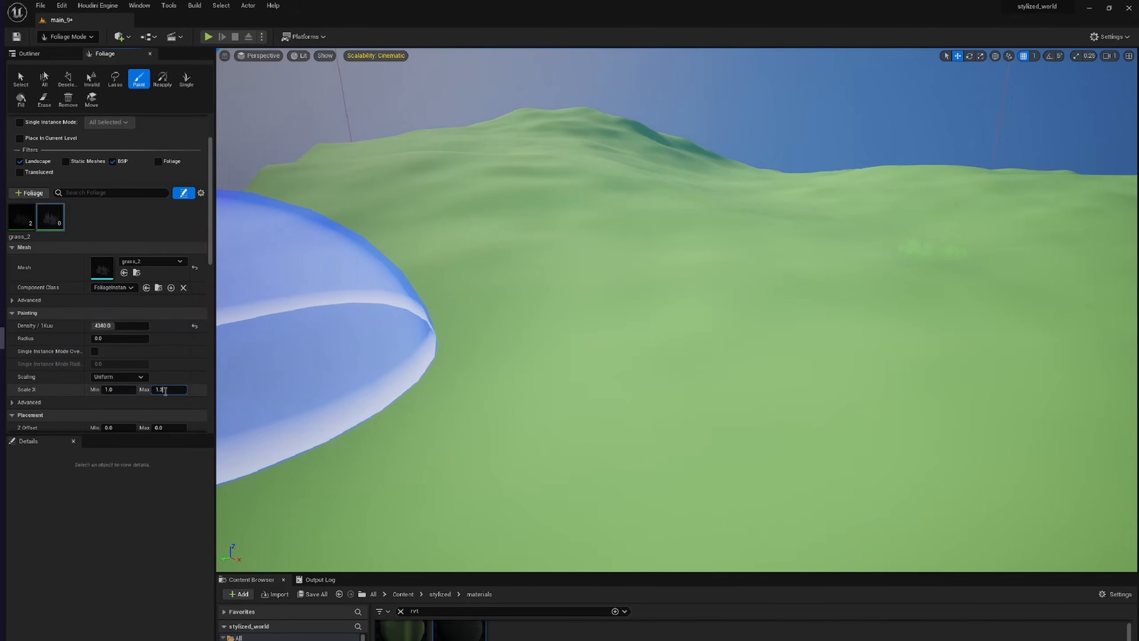
Set the grass_2 foliage's random pitch angle to 5 and paint it across the landscape with shadow casting turned off
{"action": "scroll", "coordinate": [88, 238], "scroll_direction": "up", "scroll_amount": 3}
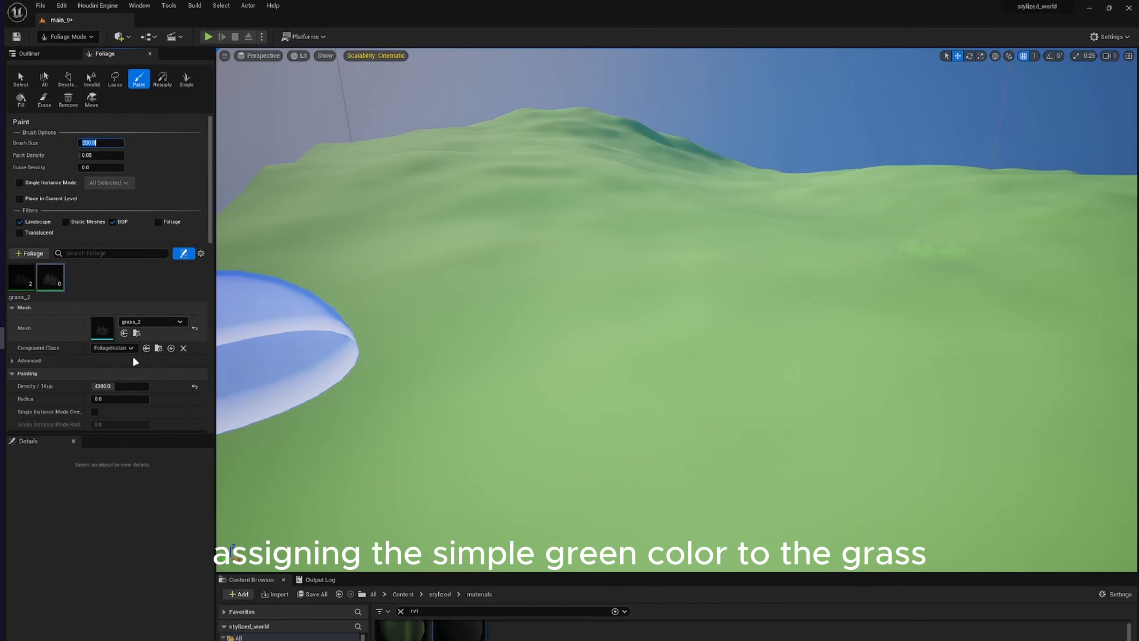
{"action": "scroll", "coordinate": [132, 158], "scroll_direction": "down", "scroll_amount": 5}
{"action": "type", "text": "5"}
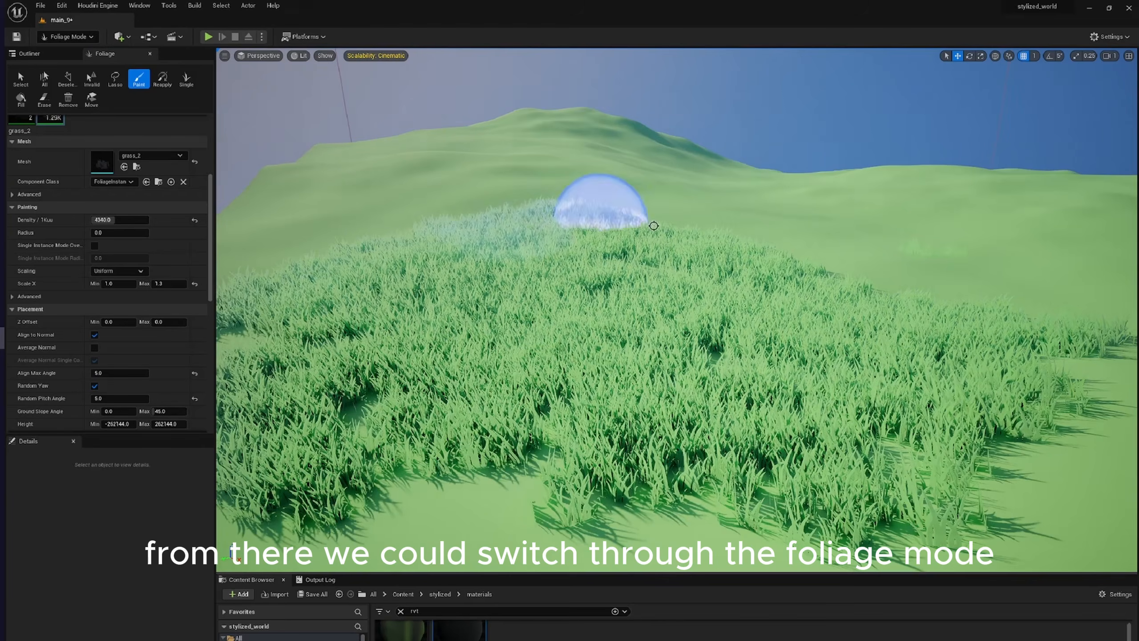
{"action": "left_click_drag", "start_coordinate": [25, 436], "coordinate": [26, 573]}
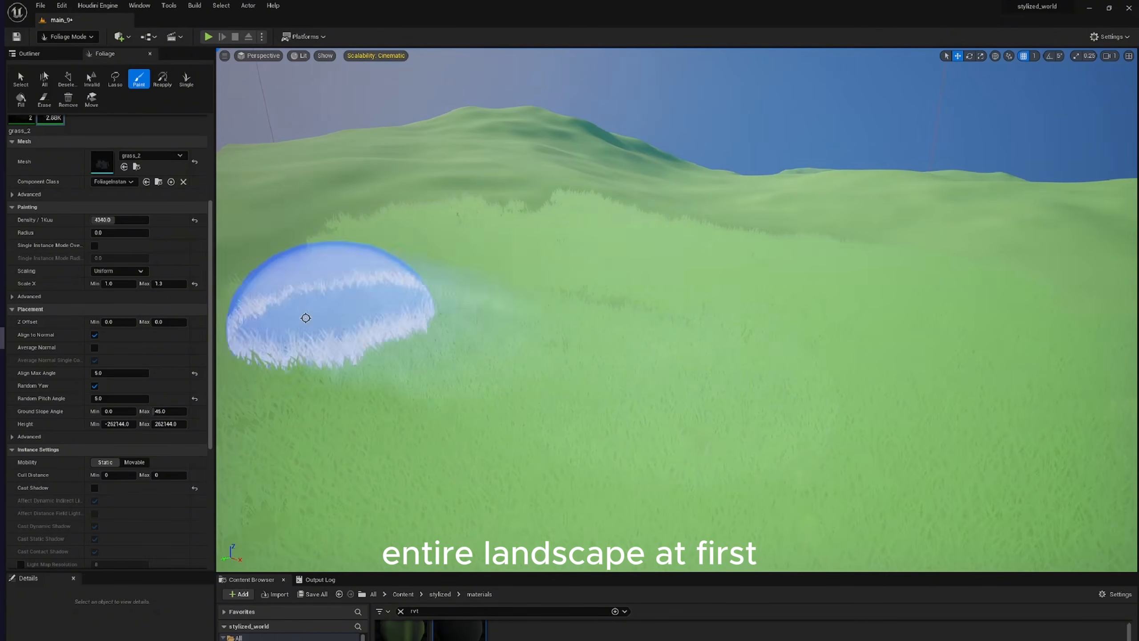
{"action": "left_click_drag", "start_coordinate": [330, 305], "coordinate": [987, 295]}
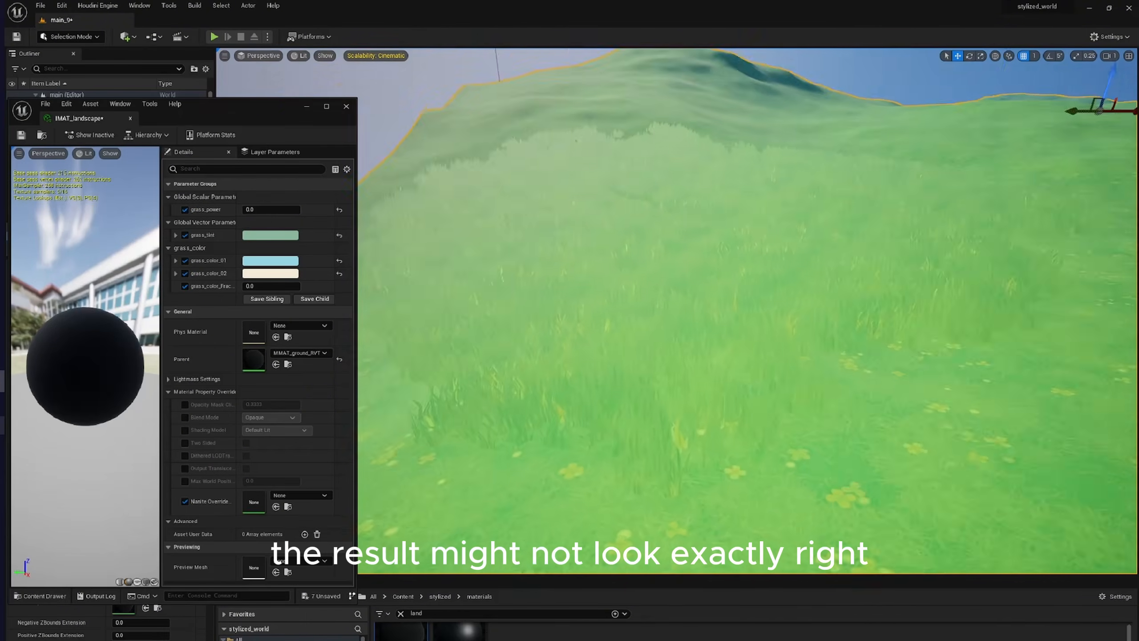
In the landscape material instance, set grass_power to 1.0 and try a more saturated green for grass_tint
{"action": "right_click_drag", "start_coordinate": [860, 326], "coordinate": [870, 323]}
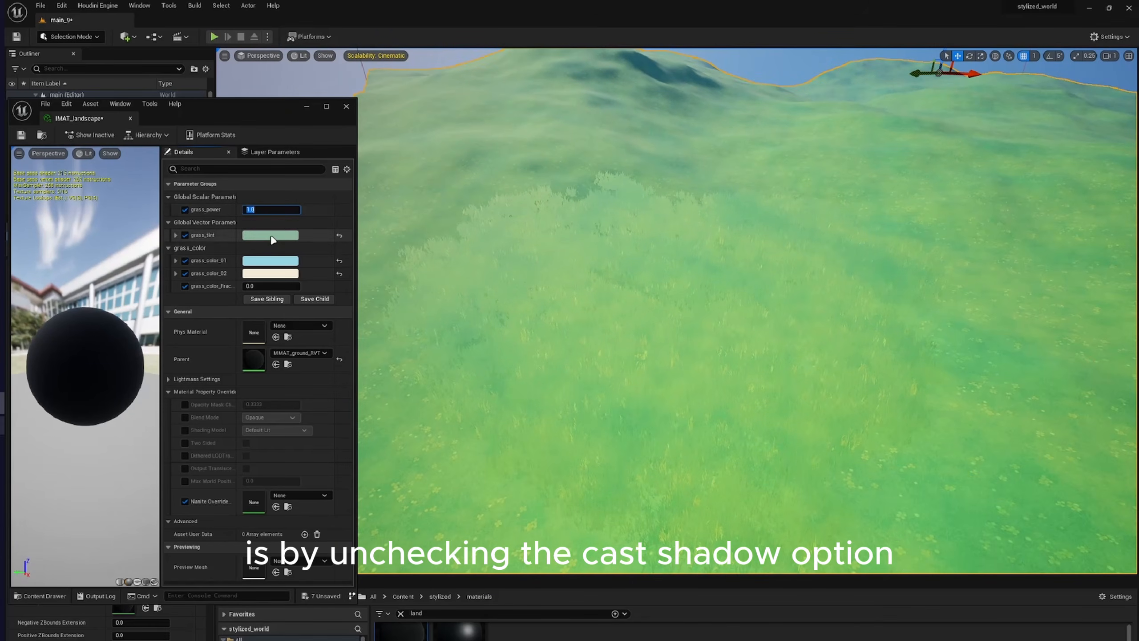
{"action": "left_click", "coordinate": [270, 234]}
{"action": "left_click", "coordinate": [355, 346]}
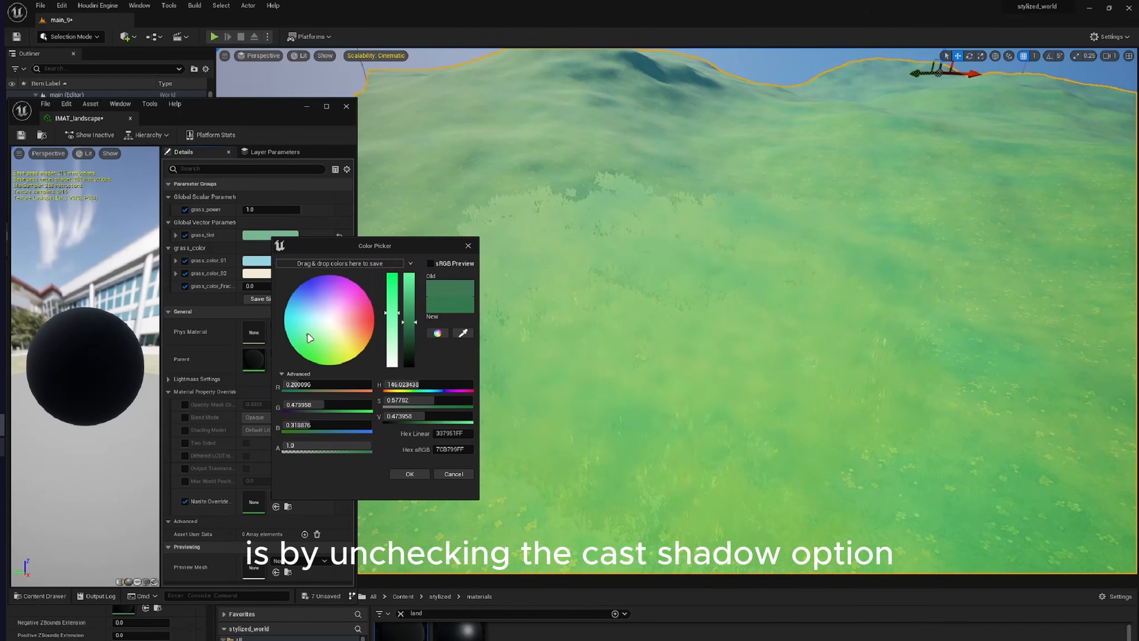
{"action": "left_click", "coordinate": [447, 472]}
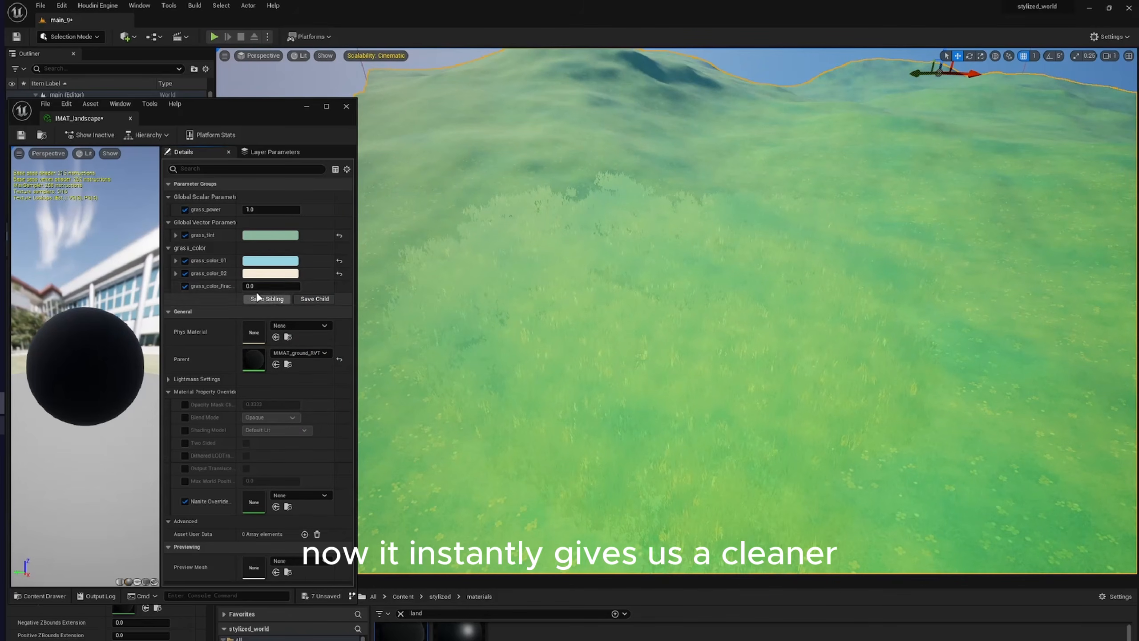
{"action": "left_click_drag", "start_coordinate": [262, 286], "coordinate": [265, 287]}
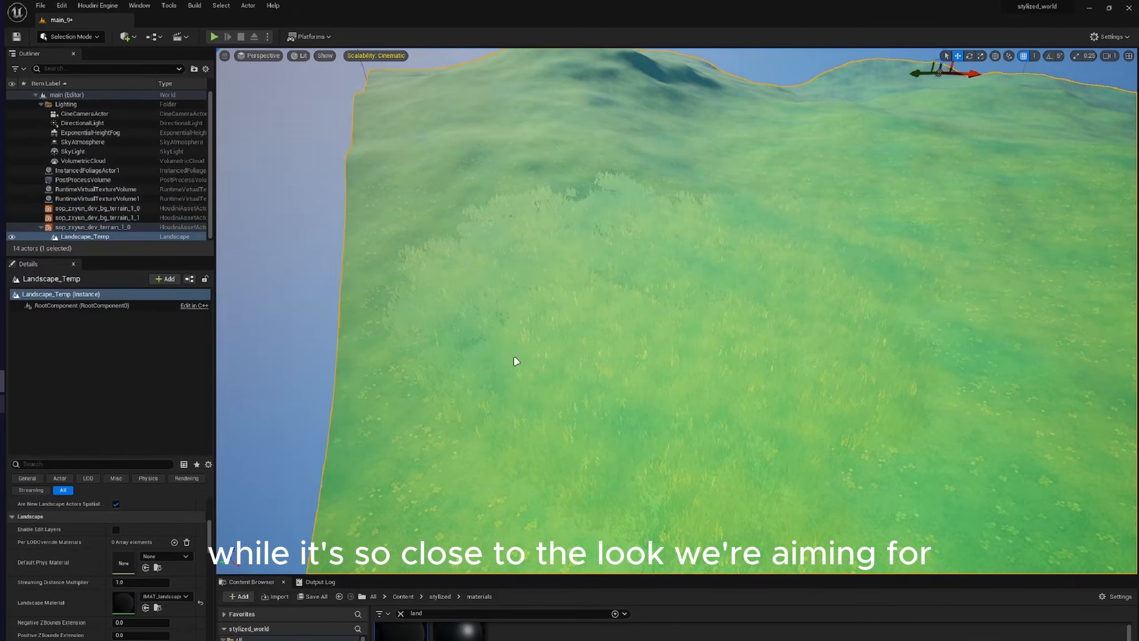
Select the painted foliage actor's first grass component and open its IMAT_grass material instance
{"action": "right_click_drag", "start_coordinate": [473, 285], "coordinate": [473, 284]}
{"action": "left_click", "coordinate": [681, 412]}
{"action": "scroll", "coordinate": [159, 594], "scroll_direction": "down", "scroll_amount": 2}
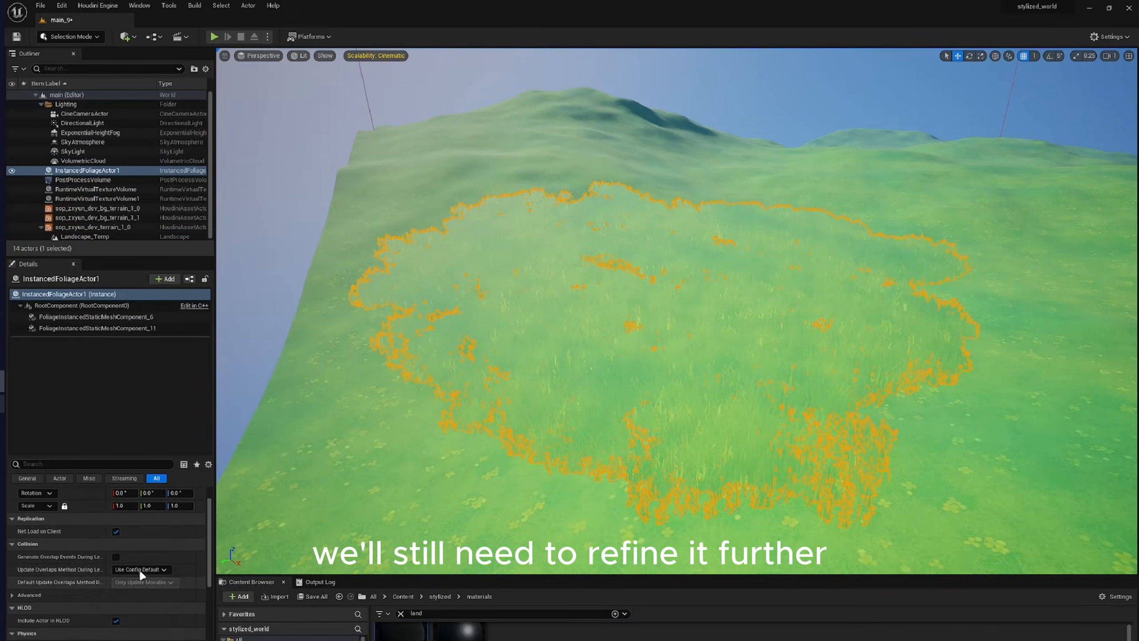
{"action": "left_click", "coordinate": [94, 316]}
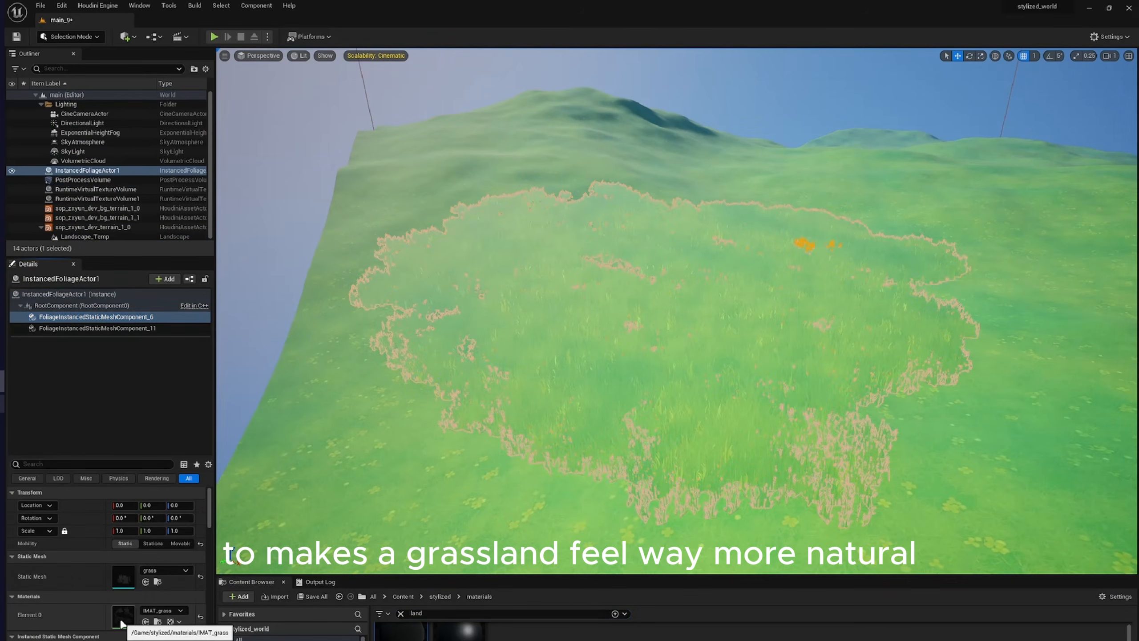
{"action": "double_click", "coordinate": [122, 619]}
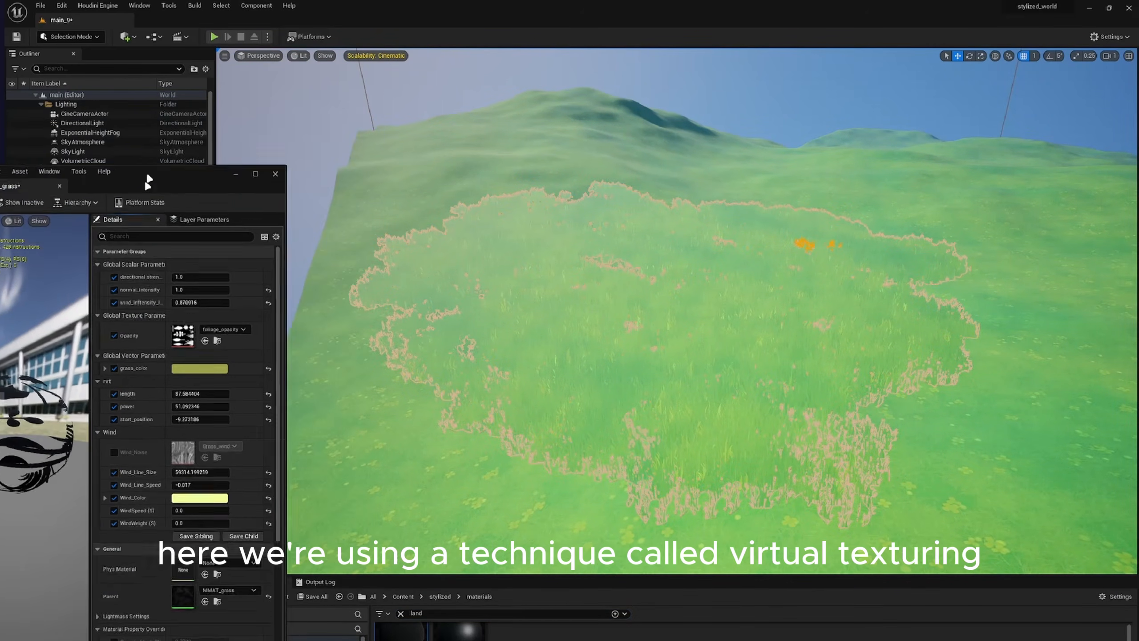
Tune the grass material's rvt start_position and length to blend the blades with the ground, undoing the trial start_position changes
{"action": "left_click_drag", "start_coordinate": [148, 181], "coordinate": [161, 145]}
{"action": "mouse_move", "coordinate": [211, 387]}
{"action": "left_mouse_down"}
{"action": "mouse_move", "coordinate": [251, 387]}
{"action": "mouse_move", "coordinate": [207, 383]}
{"action": "left_mouse_up"}
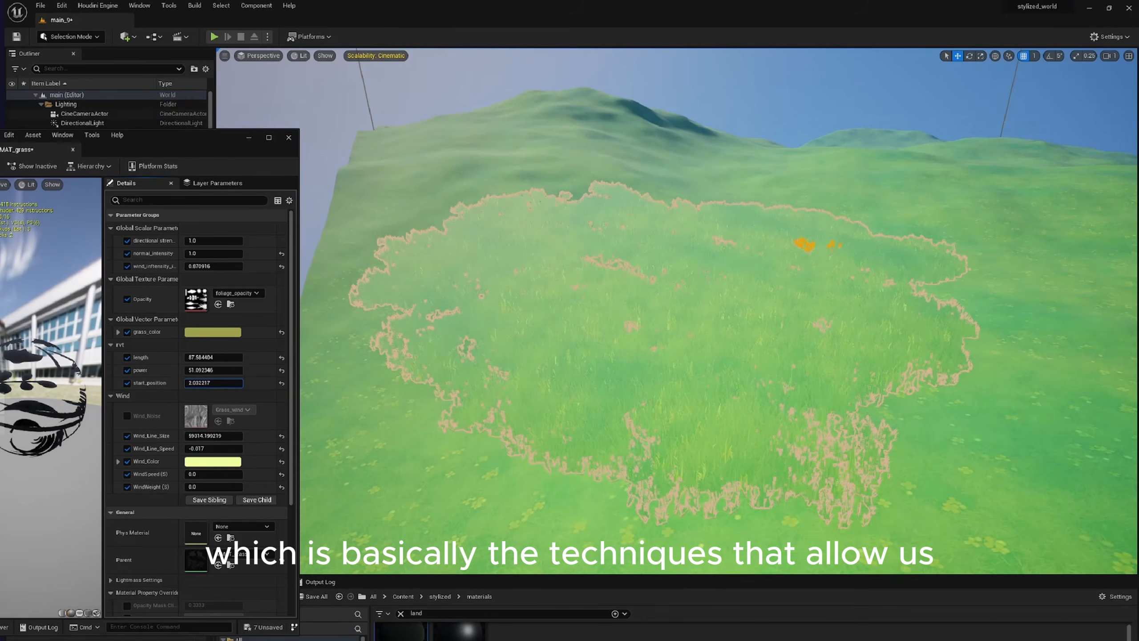
{"action": "left_click", "coordinate": [974, 486]}
{"action": "mouse_move", "coordinate": [676, 383]}
{"action": "right_mouse_down"}
{"action": "mouse_move", "coordinate": [678, 359]}
{"action": "mouse_move", "coordinate": [677, 379]}
{"action": "right_mouse_up"}
{"action": "key", "text": "ctrl+z"}
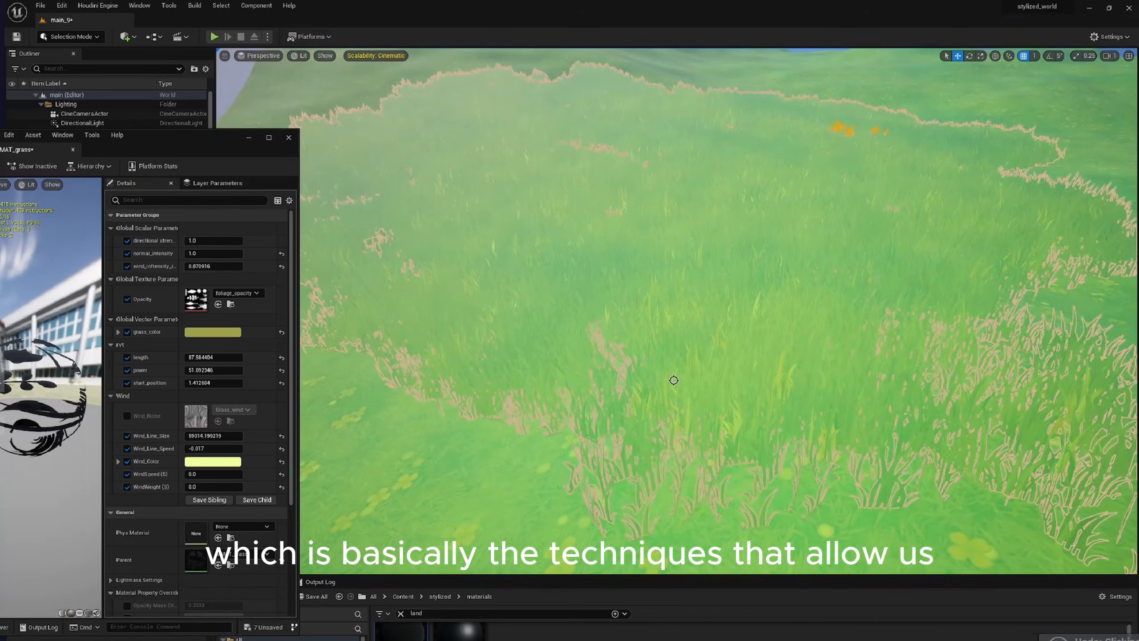
{"action": "key", "text": "ctrl+z"}
{"action": "mouse_move", "coordinate": [213, 357]}
{"action": "left_mouse_down"}
{"action": "mouse_move", "coordinate": [184, 357]}
{"action": "mouse_move", "coordinate": [224, 358]}
{"action": "mouse_move", "coordinate": [194, 358]}
{"action": "mouse_move", "coordinate": [205, 370]}
{"action": "mouse_move", "coordinate": [229, 357]}
{"action": "mouse_move", "coordinate": [216, 357]}
{"action": "left_mouse_up"}
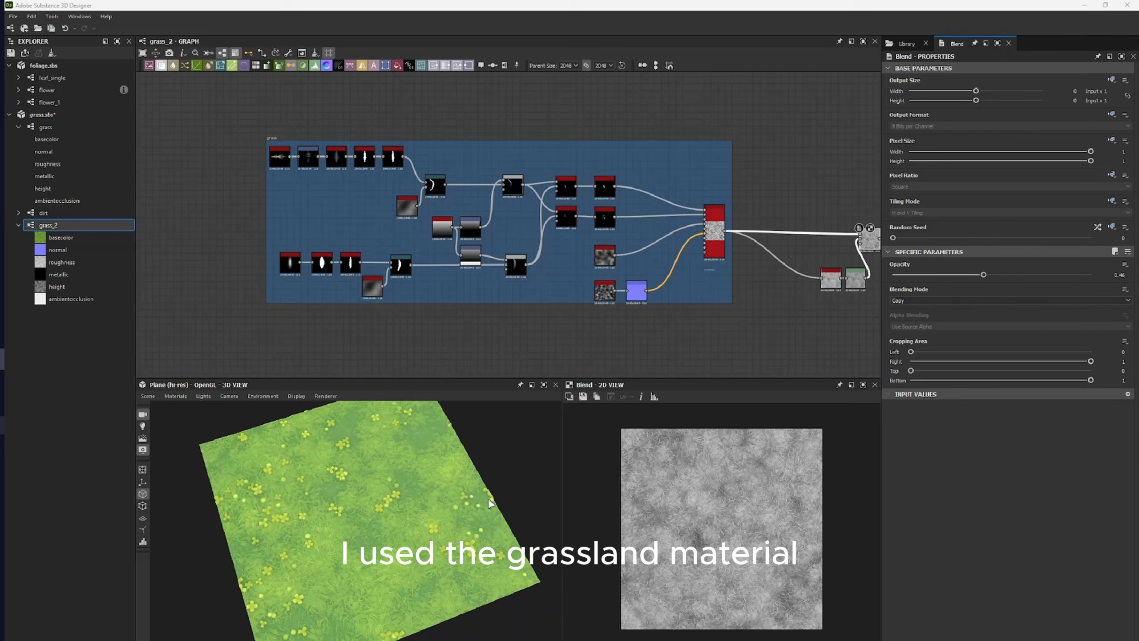
Switch to Substance 3D Designer and preview the grass_2 graph's nodes from the single strand through the clump to the tile sampler
{"action": "double_click", "coordinate": [399, 166]}
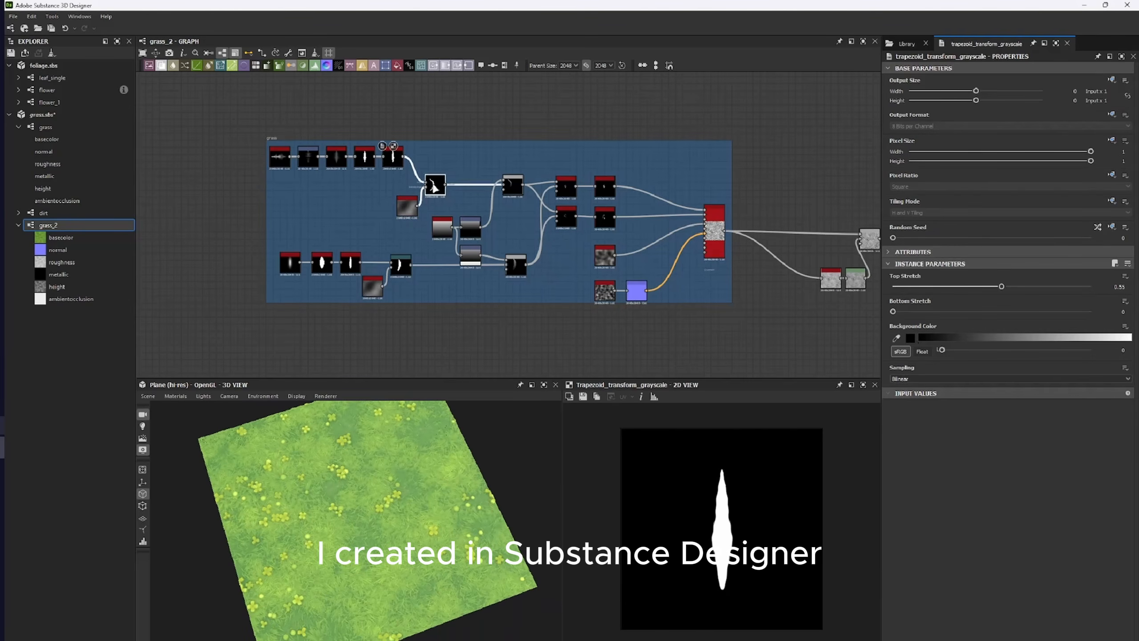
{"action": "double_click", "coordinate": [434, 187]}
{"action": "double_click", "coordinate": [513, 191]}
{"action": "double_click", "coordinate": [714, 238]}
{"action": "double_click", "coordinate": [608, 222]}
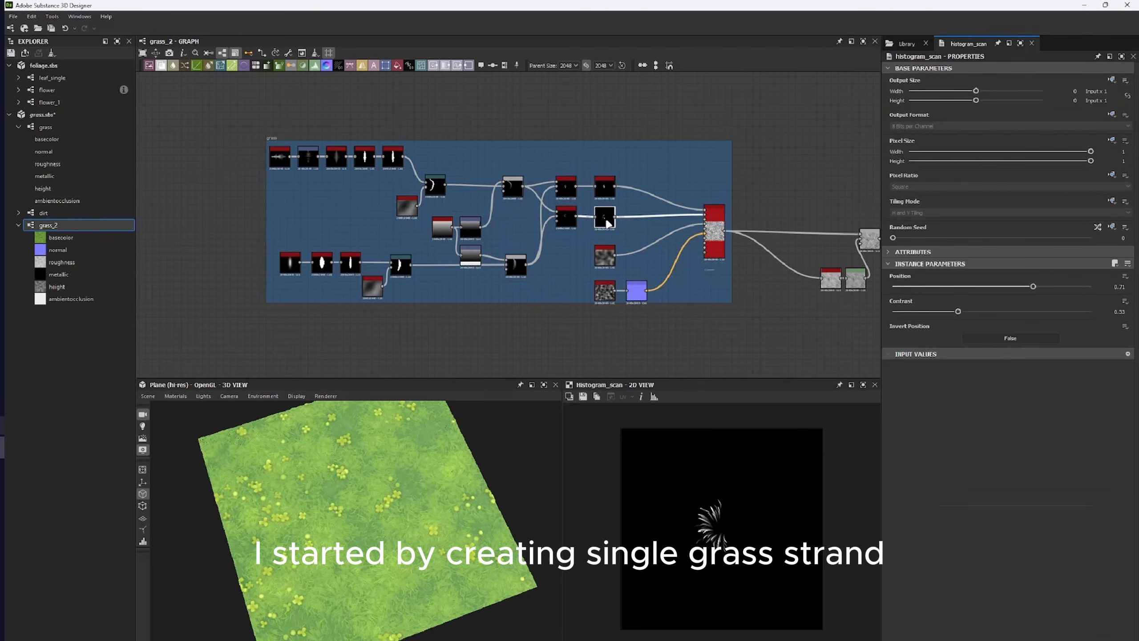
{"action": "double_click", "coordinate": [717, 239]}
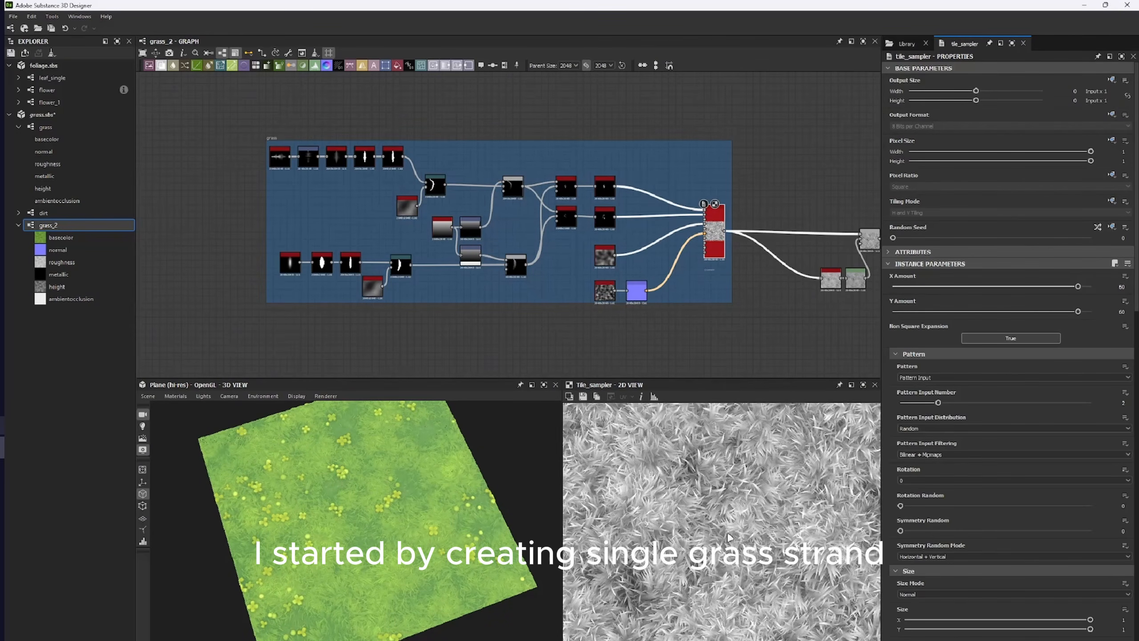
Preview the clover group's blurred mask and the height blend node, and inspect the grass material on the 3D plane
{"action": "middle_click_drag", "start_coordinate": [751, 340], "coordinate": [535, 108]}
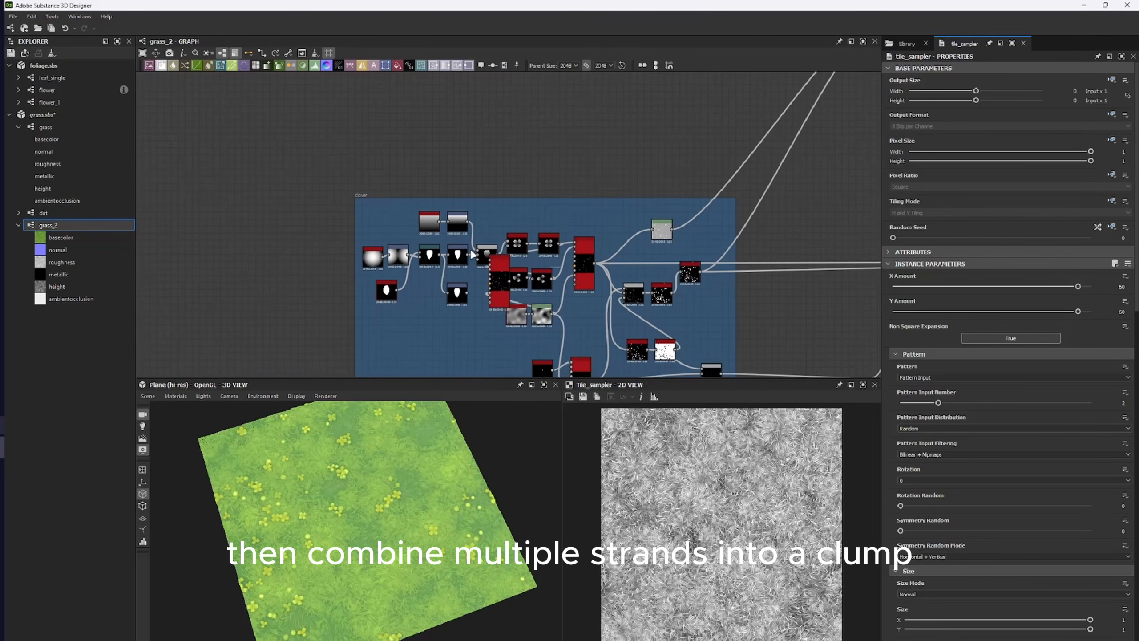
{"action": "double_click", "coordinate": [546, 247]}
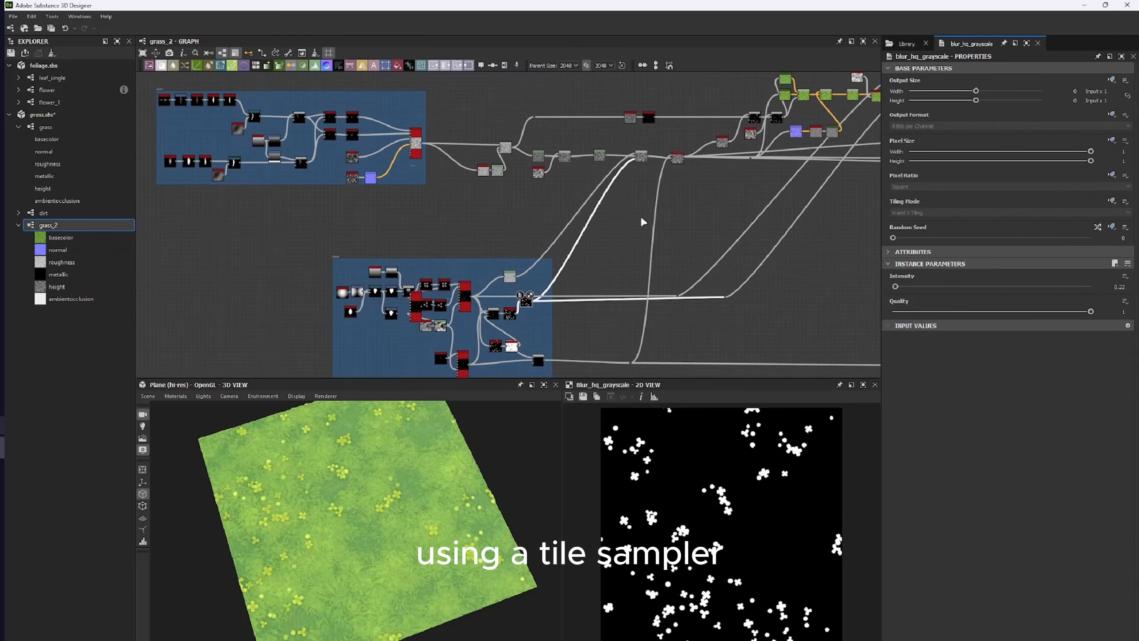
{"action": "double_click", "coordinate": [678, 158]}
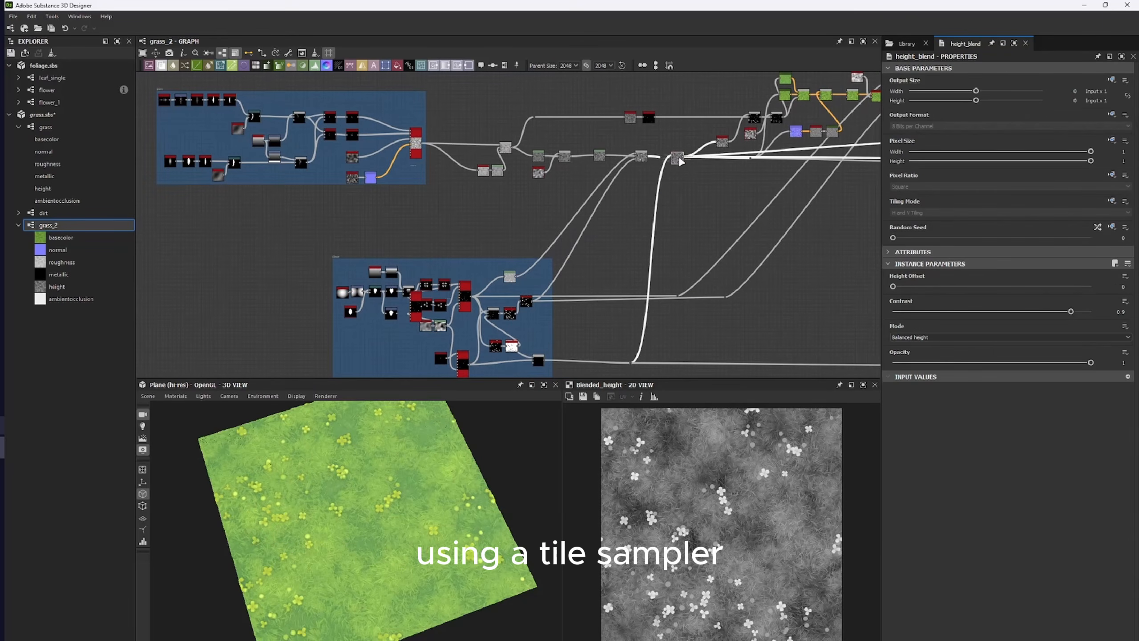
{"action": "left_click_drag", "start_coordinate": [348, 518], "coordinate": [445, 530]}
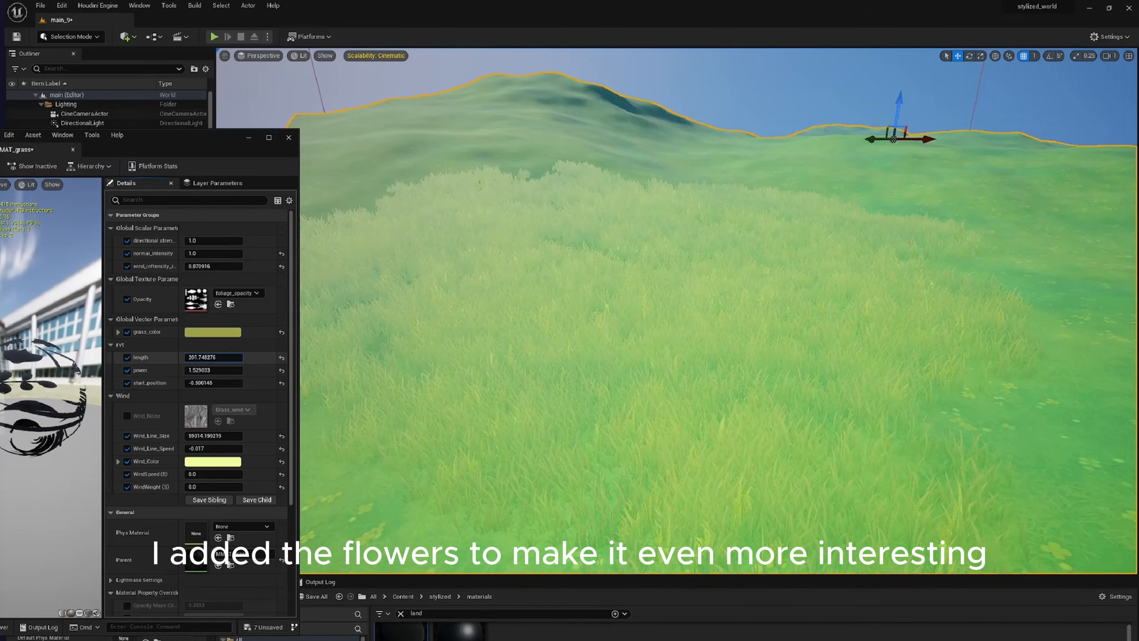
Switch back to Unreal Engine and try bright yellow and black as the grass material's grass_color, checking the field from several angles
{"action": "right_click_drag", "start_coordinate": [879, 364], "coordinate": [870, 354]}
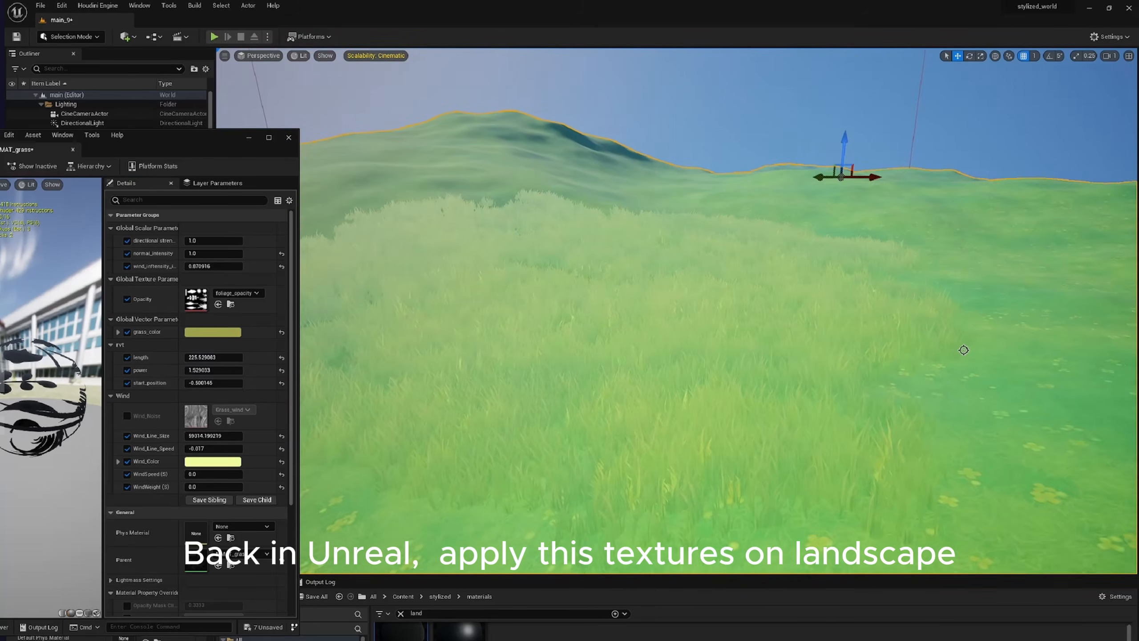
{"action": "left_click", "coordinate": [204, 333]}
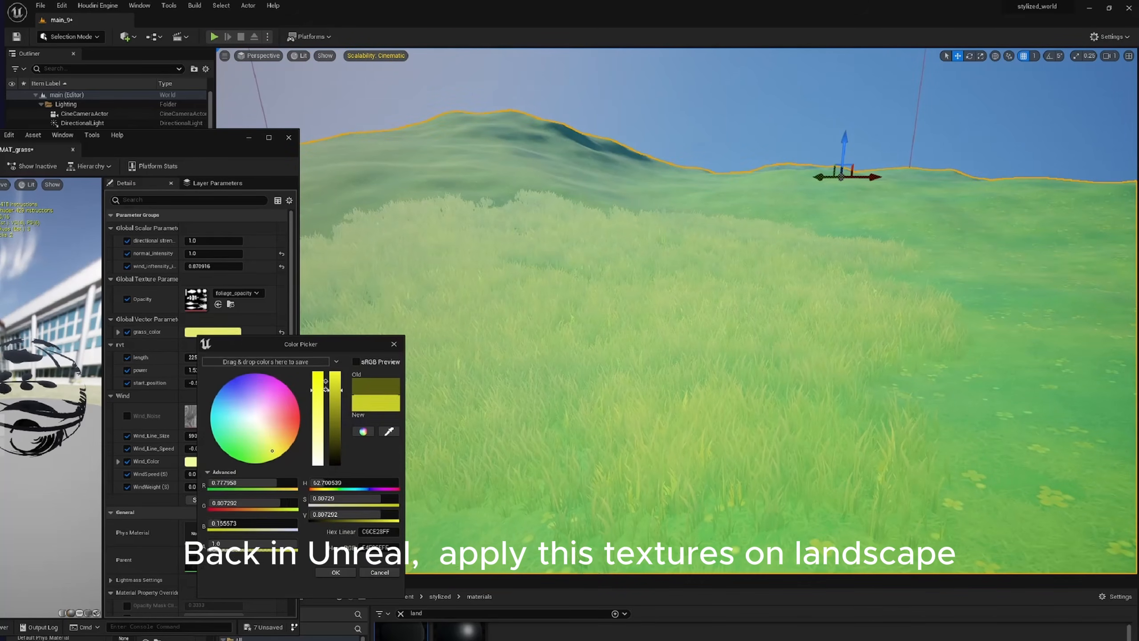
{"action": "left_click_drag", "start_coordinate": [326, 391], "coordinate": [330, 462]}
{"action": "right_click_drag", "start_coordinate": [854, 227], "coordinate": [851, 228]}
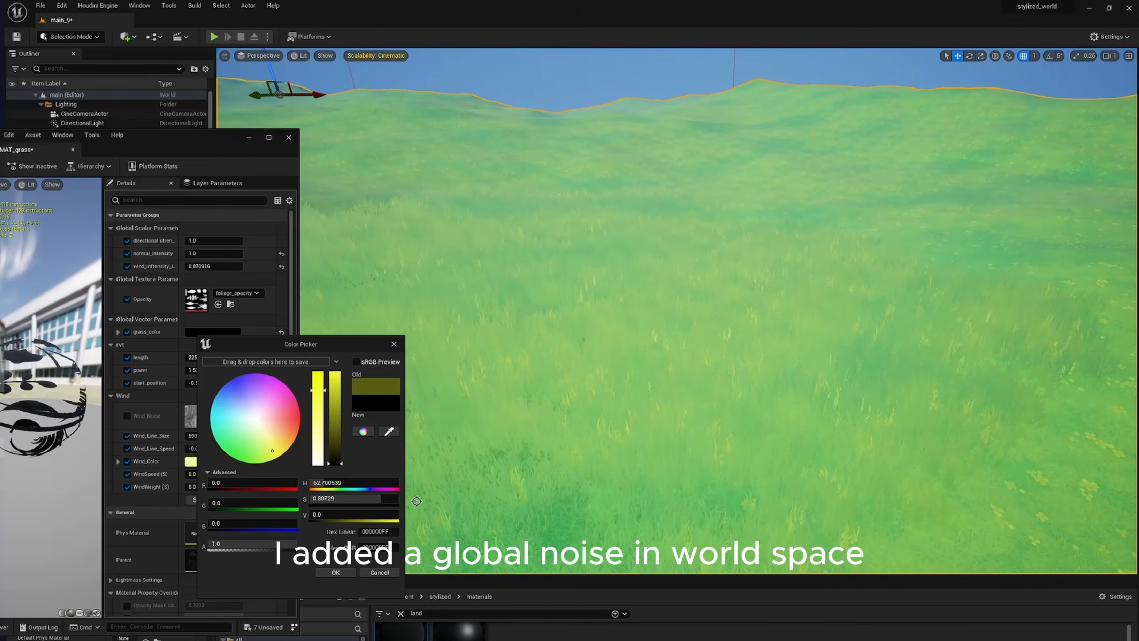
{"action": "left_click", "coordinate": [336, 572]}
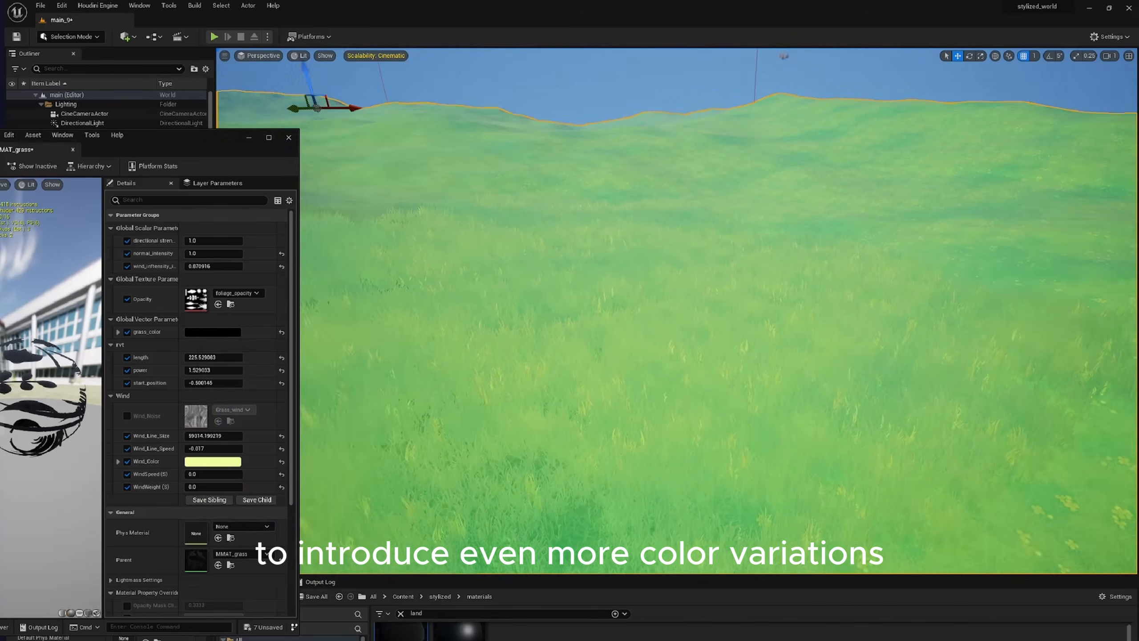
{"action": "right_click_drag", "start_coordinate": [829, 107], "coordinate": [830, 105]}
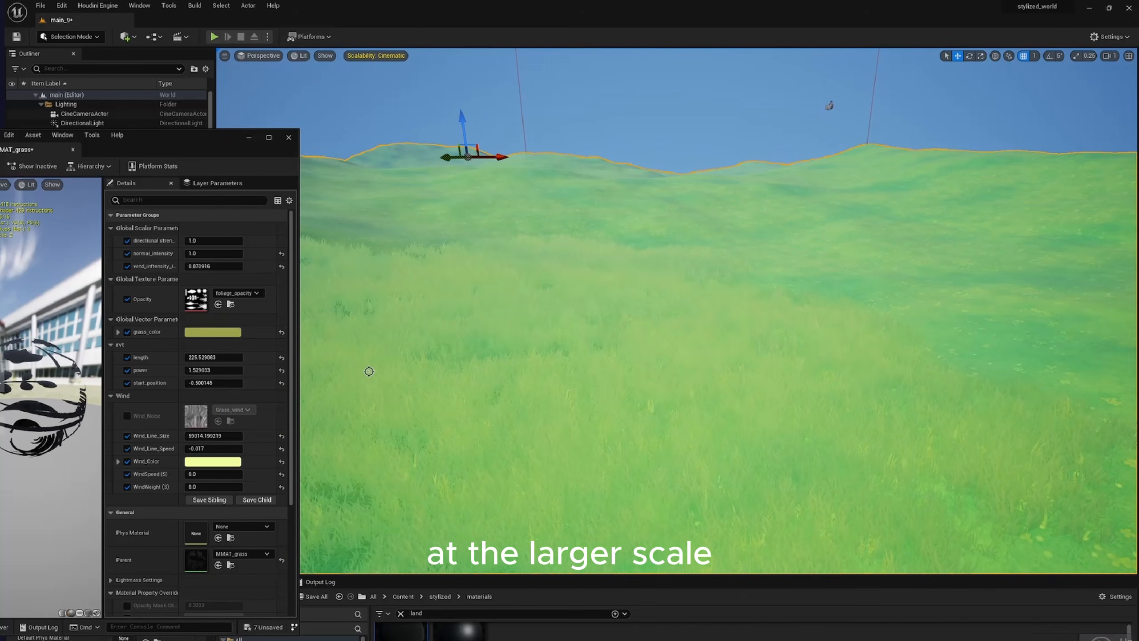
Set the grass material's grass_color to a medium green and check the tip colour across the field from other angles
{"action": "left_click", "coordinate": [217, 333]}
{"action": "left_click_drag", "start_coordinate": [294, 440], "coordinate": [264, 441]}
{"action": "left_click", "coordinate": [354, 572]}
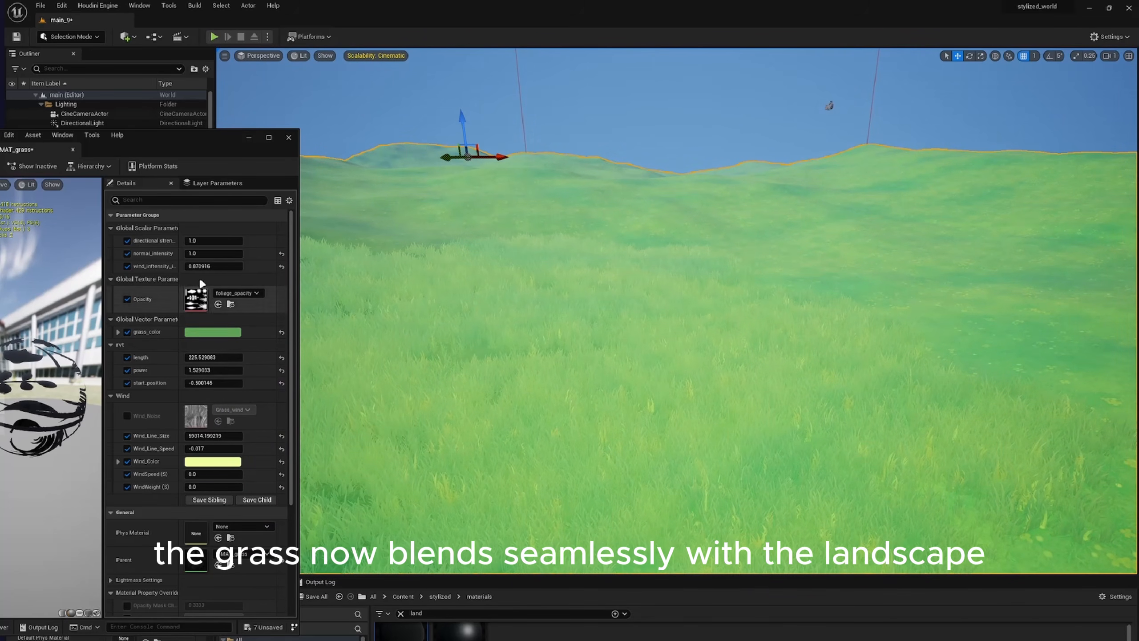
{"action": "right_click_drag", "start_coordinate": [334, 208], "coordinate": [257, 200]}
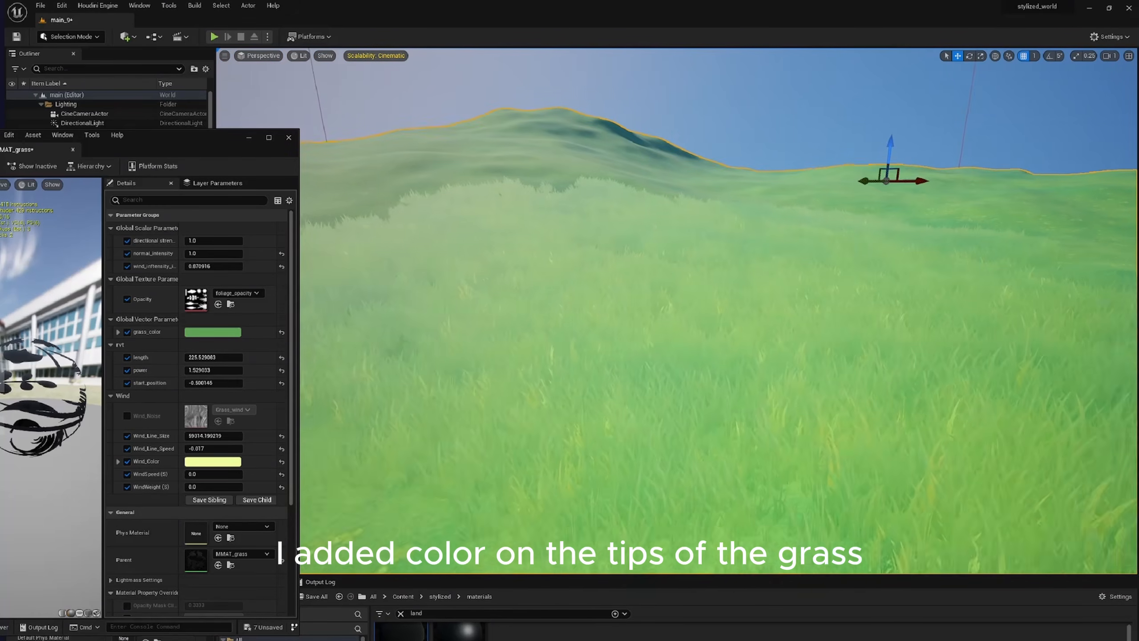
{"action": "right_click_drag", "start_coordinate": [859, 284], "coordinate": [858, 285]}
{"action": "key", "text": "s"}
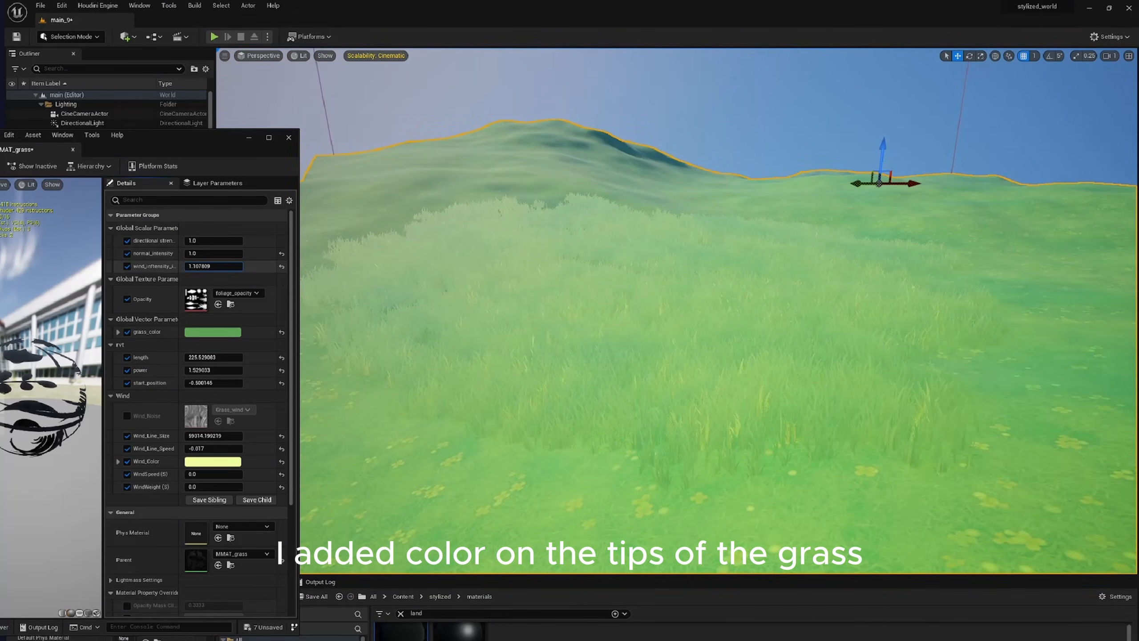
Enable the grass material's Wind_Noise and set WindSpeed to 0.528, WindWeight to 1.0 and the wind intensity influence to 4.0
{"action": "left_click_drag", "start_coordinate": [213, 266], "coordinate": [203, 266]}
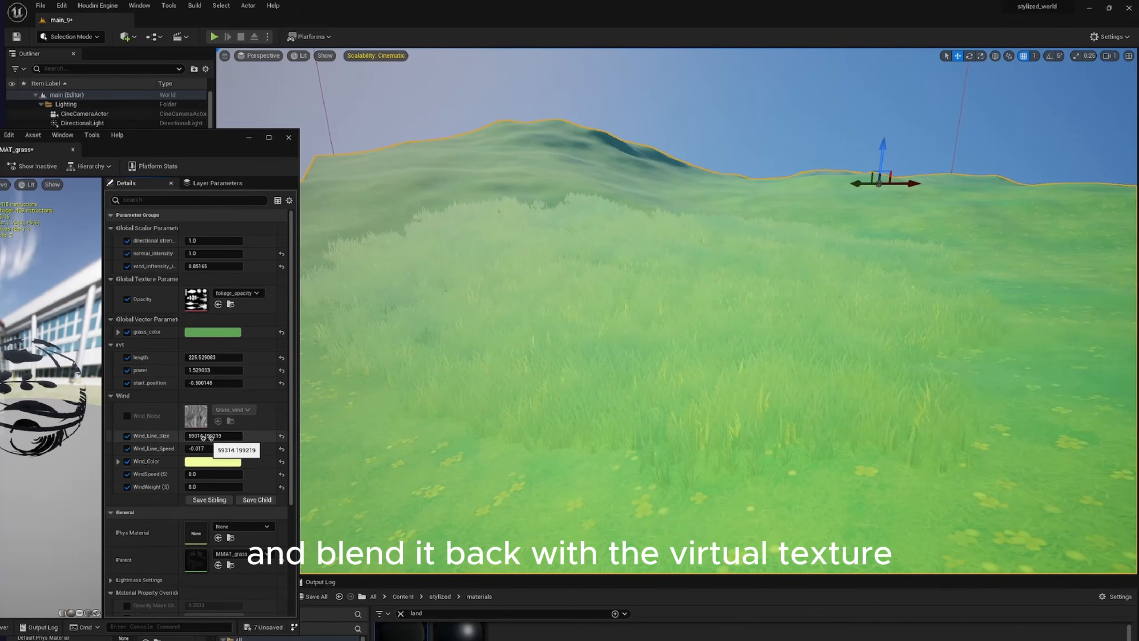
{"action": "left_click", "coordinate": [127, 416]}
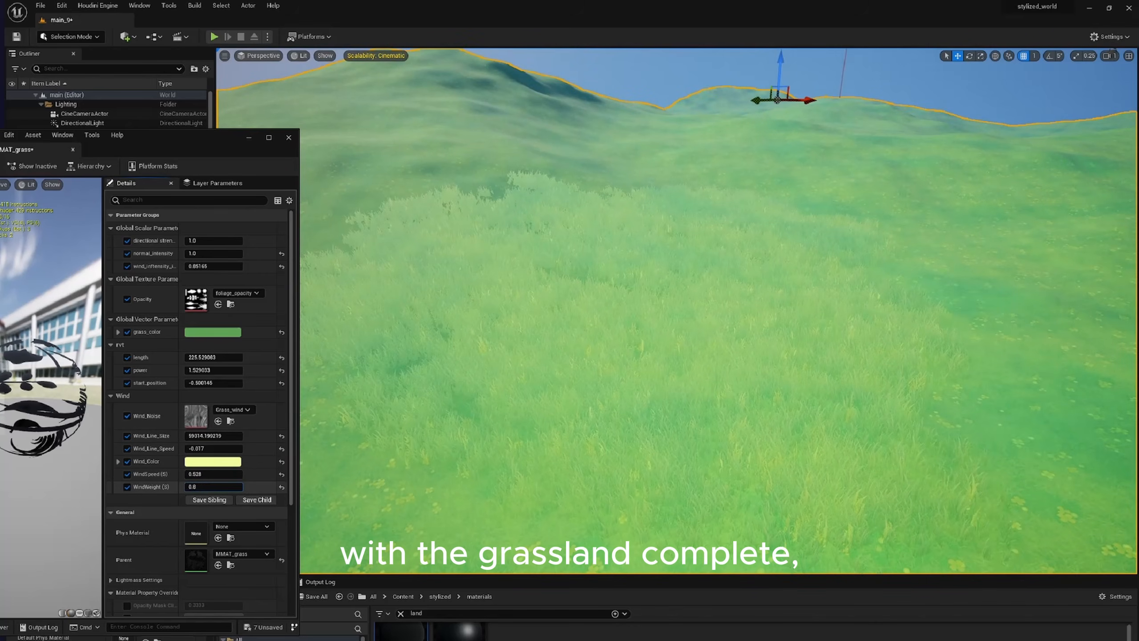
{"action": "left_click", "coordinate": [206, 488]}
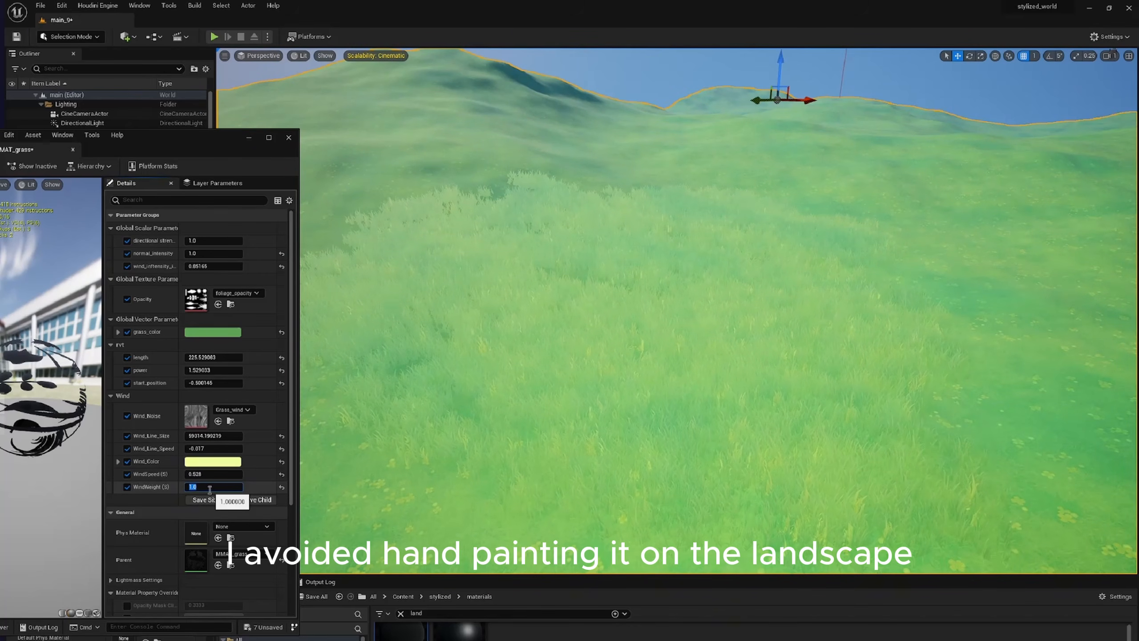
{"action": "left_click_drag", "start_coordinate": [205, 267], "coordinate": [244, 267]}
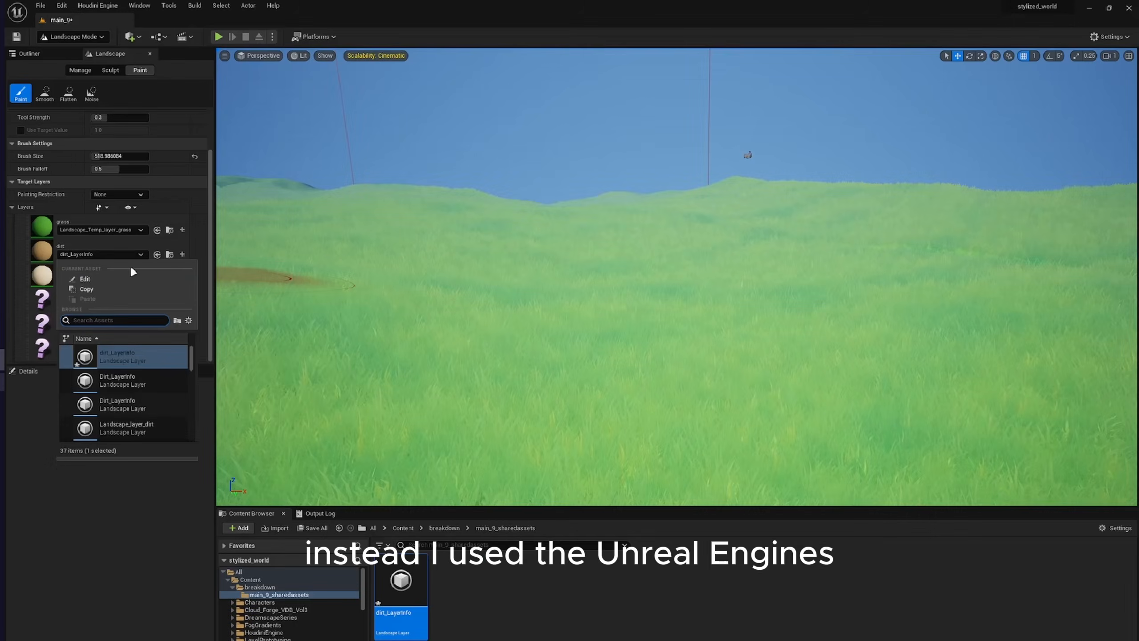
Assign Dirt_LayerInfo to the landscape's dirt layer and paint dirt patches across the grass-covered terrain
{"action": "left_click", "coordinate": [127, 356]}
{"action": "mouse_move", "coordinate": [547, 381]}
{"action": "left_mouse_down"}
{"action": "mouse_move", "coordinate": [839, 407]}
{"action": "mouse_move", "coordinate": [550, 359]}
{"action": "left_mouse_up"}
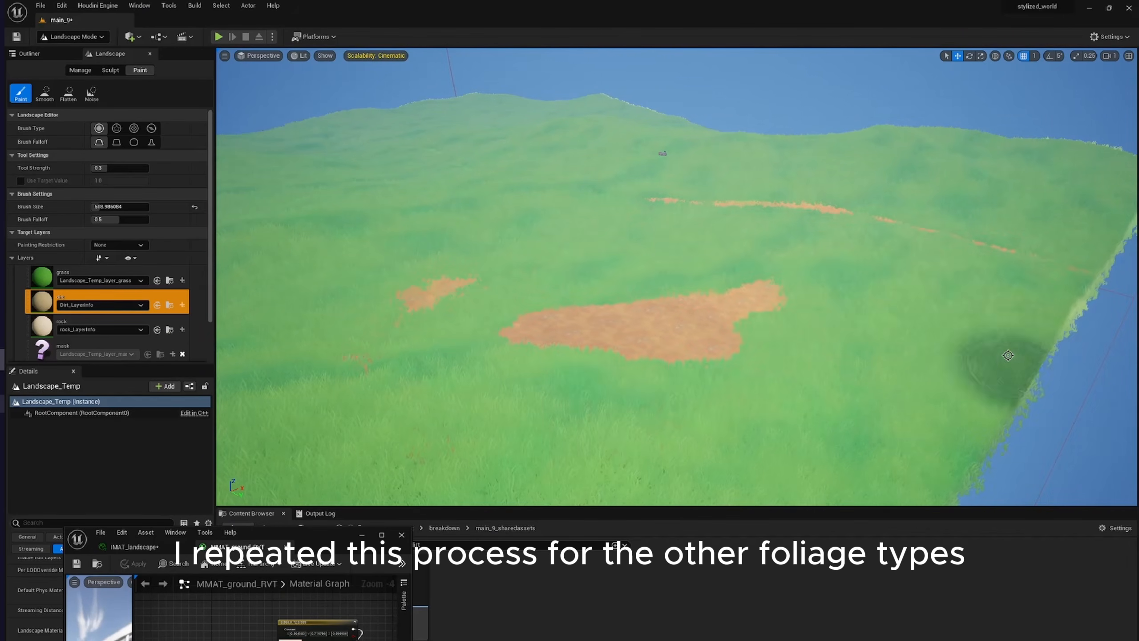
{"action": "mouse_move", "coordinate": [1000, 364]}
{"action": "left_mouse_down"}
{"action": "mouse_move", "coordinate": [826, 273]}
{"action": "mouse_move", "coordinate": [377, 330]}
{"action": "left_mouse_up"}
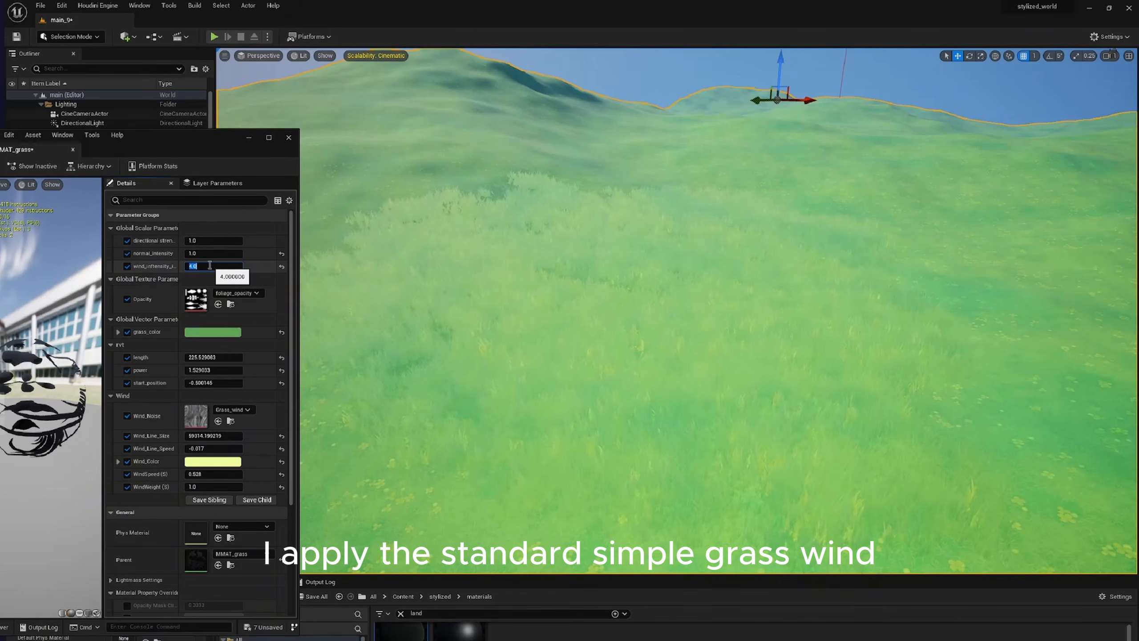
Raise the grass material's rvt length to about 300
{"action": "left_click_drag", "start_coordinate": [209, 358], "coordinate": [220, 358]}
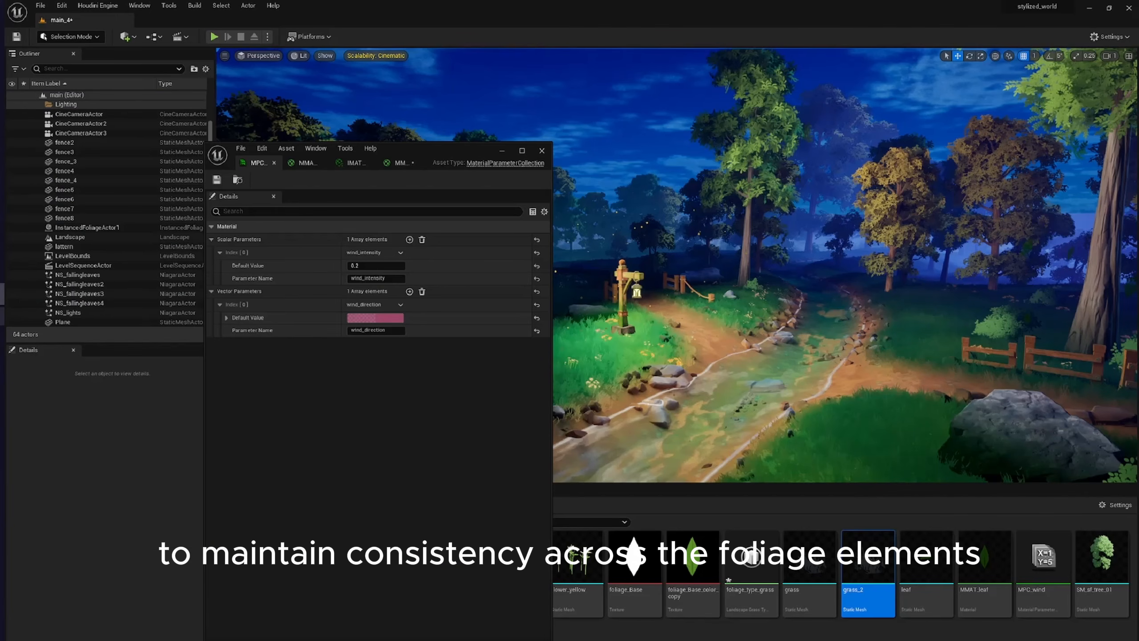
In the wind parameter collection, set wind_intensity's default to 0.248 and darken the wind_direction colour to a value of about 0.135
{"action": "mouse_move", "coordinate": [384, 266]}
{"action": "left_mouse_down"}
{"action": "mouse_move", "coordinate": [419, 266]}
{"action": "mouse_move", "coordinate": [374, 266]}
{"action": "mouse_move", "coordinate": [390, 266]}
{"action": "left_mouse_up"}
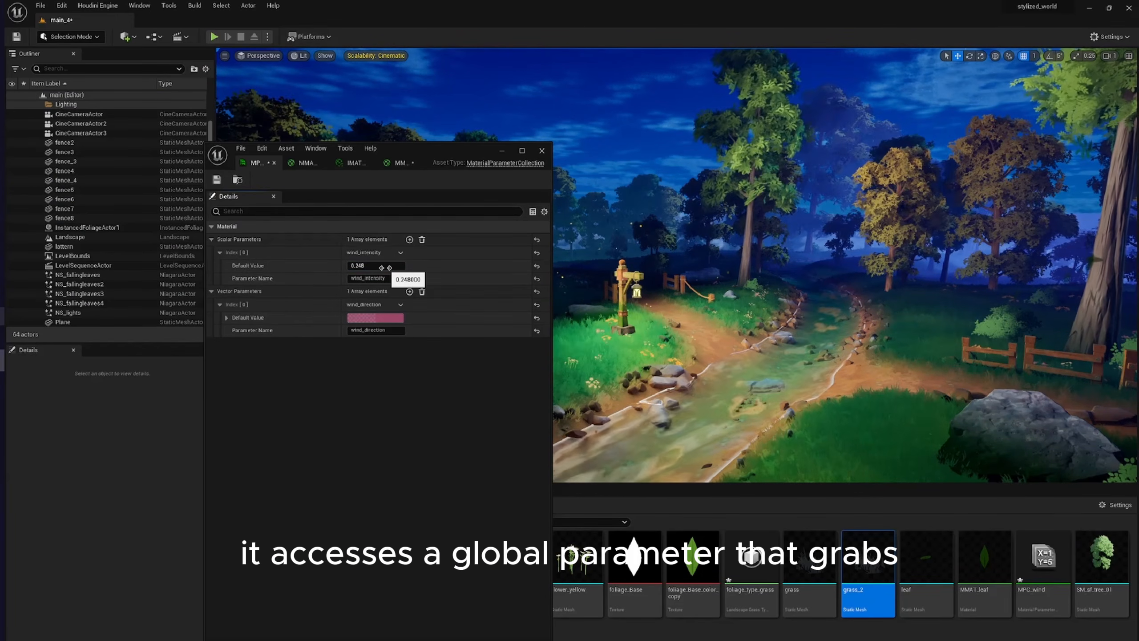
{"action": "left_click", "coordinate": [375, 318]}
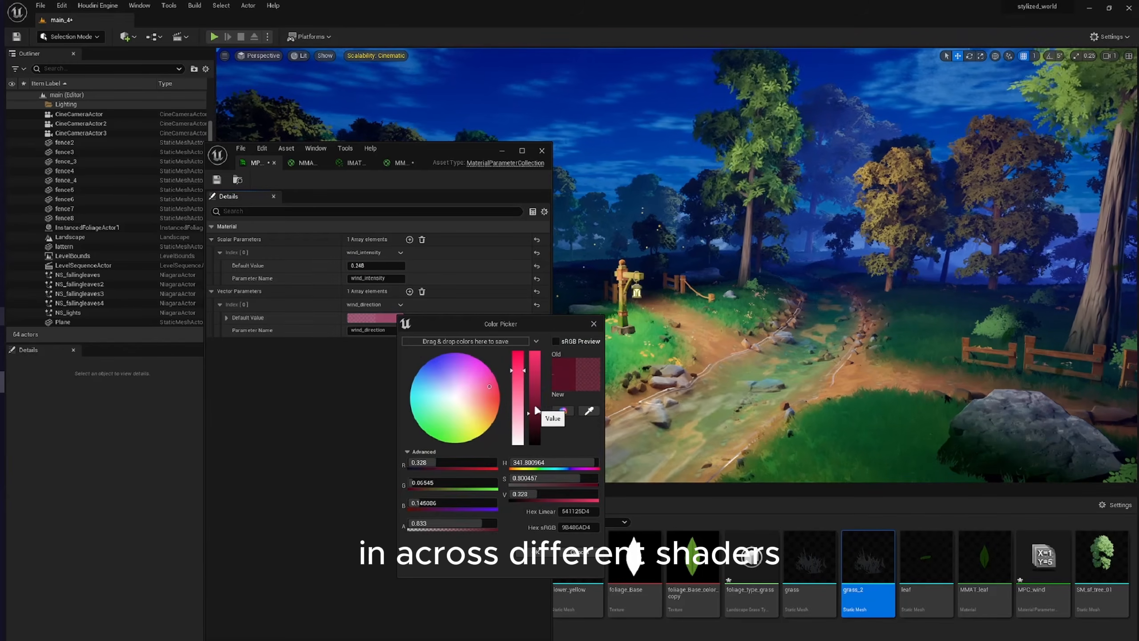
{"action": "left_click_drag", "start_coordinate": [537, 417], "coordinate": [549, 426]}
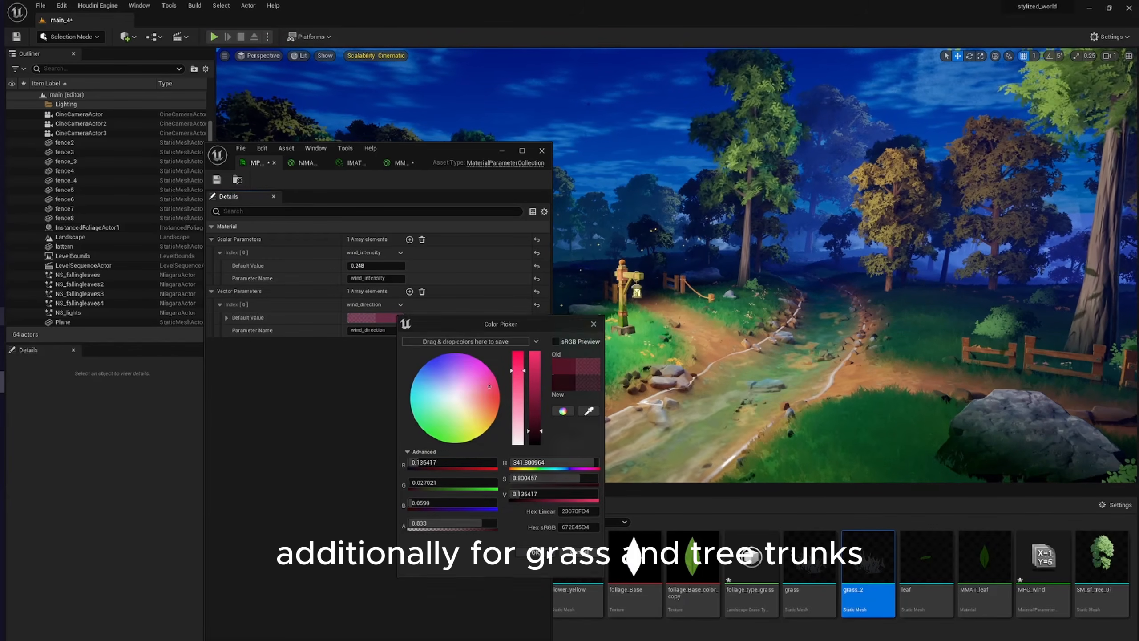
{"action": "left_click", "coordinate": [594, 324]}
Enlarge the material editor and examine MMAT_grass's Grass wind nodes and the gradient texture multiplied with their output
{"action": "left_click_drag", "start_coordinate": [551, 271], "coordinate": [798, 290]}
{"action": "left_click", "coordinate": [466, 164]}
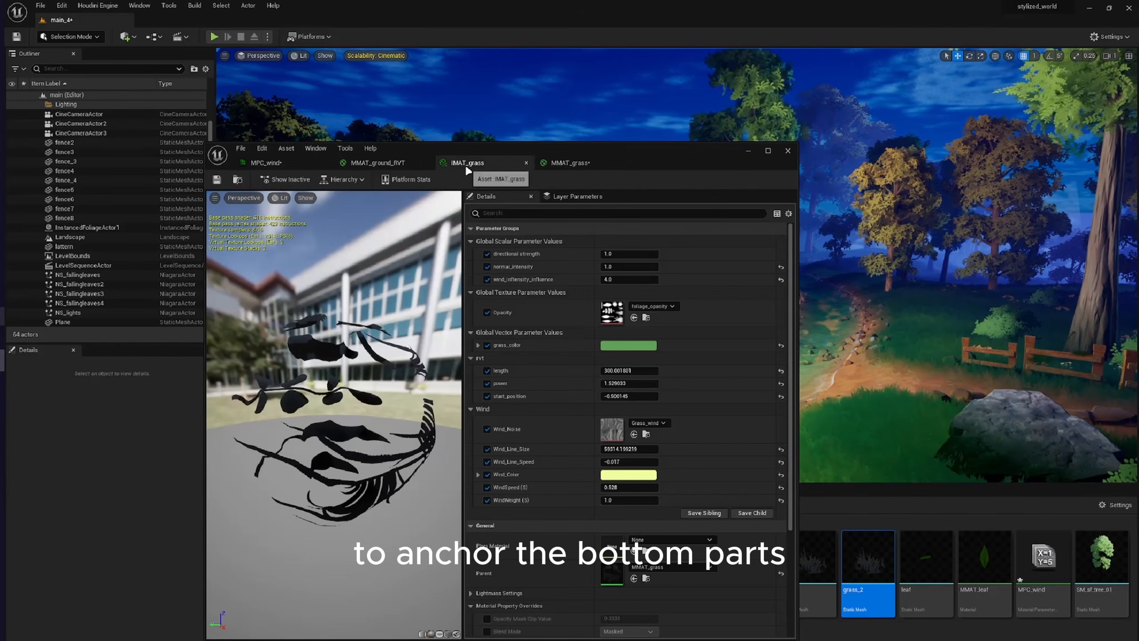
{"action": "left_click", "coordinate": [569, 163]}
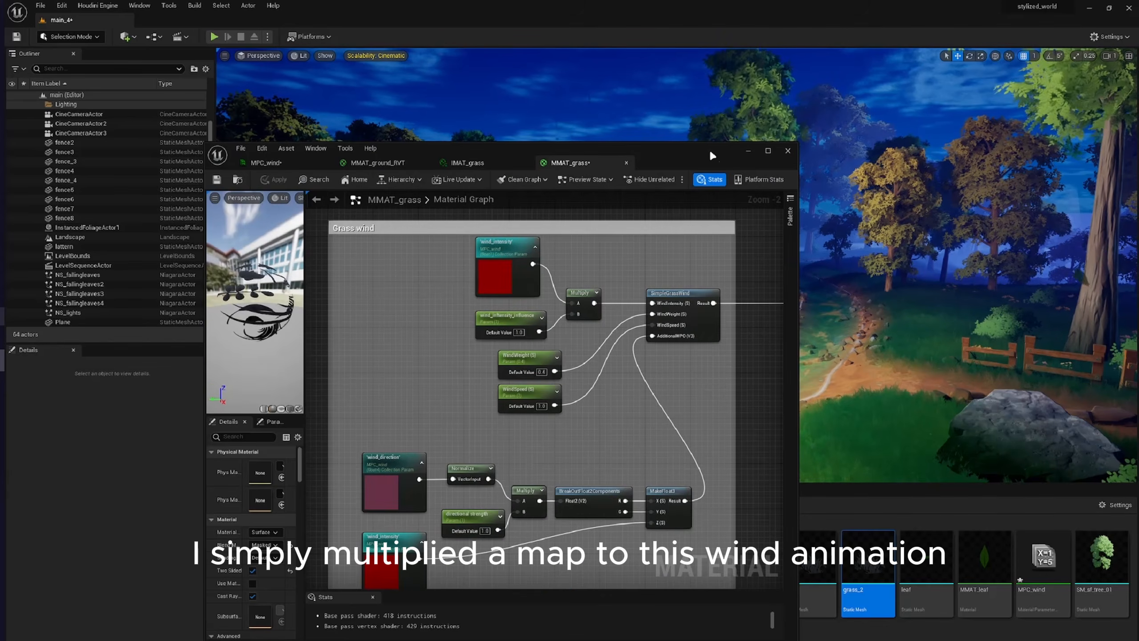
{"action": "double_click", "coordinate": [708, 150]}
{"action": "scroll", "coordinate": [537, 233], "scroll_direction": "up", "scroll_amount": 1}
{"action": "right_click_drag", "start_coordinate": [667, 244], "coordinate": [723, 316]}
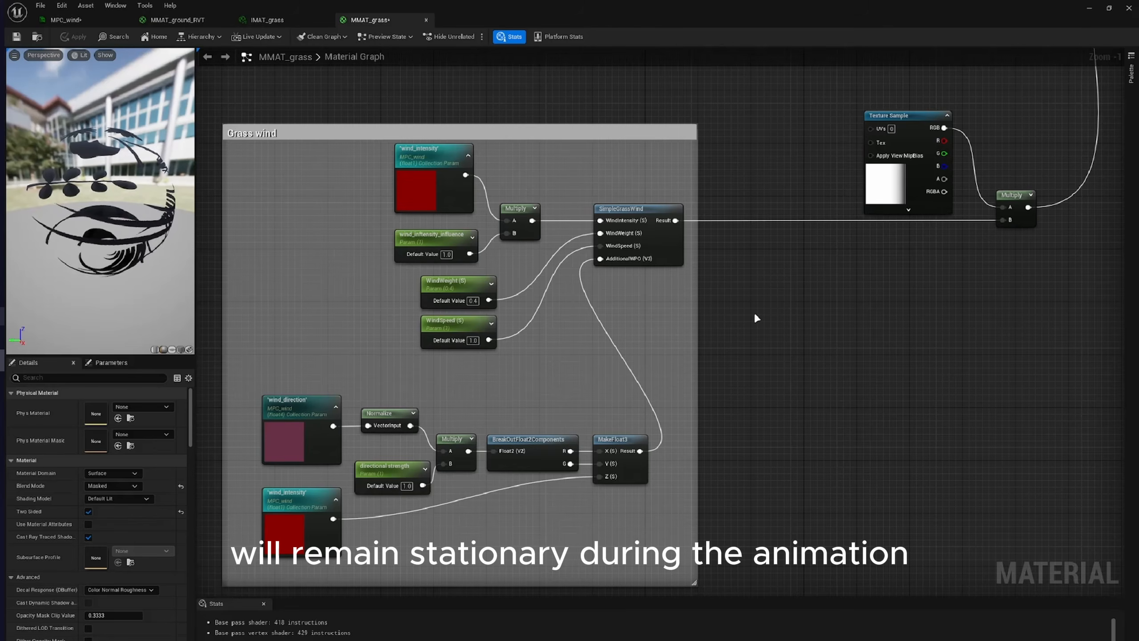
{"action": "right_click_drag", "start_coordinate": [755, 316], "coordinate": [520, 425]}
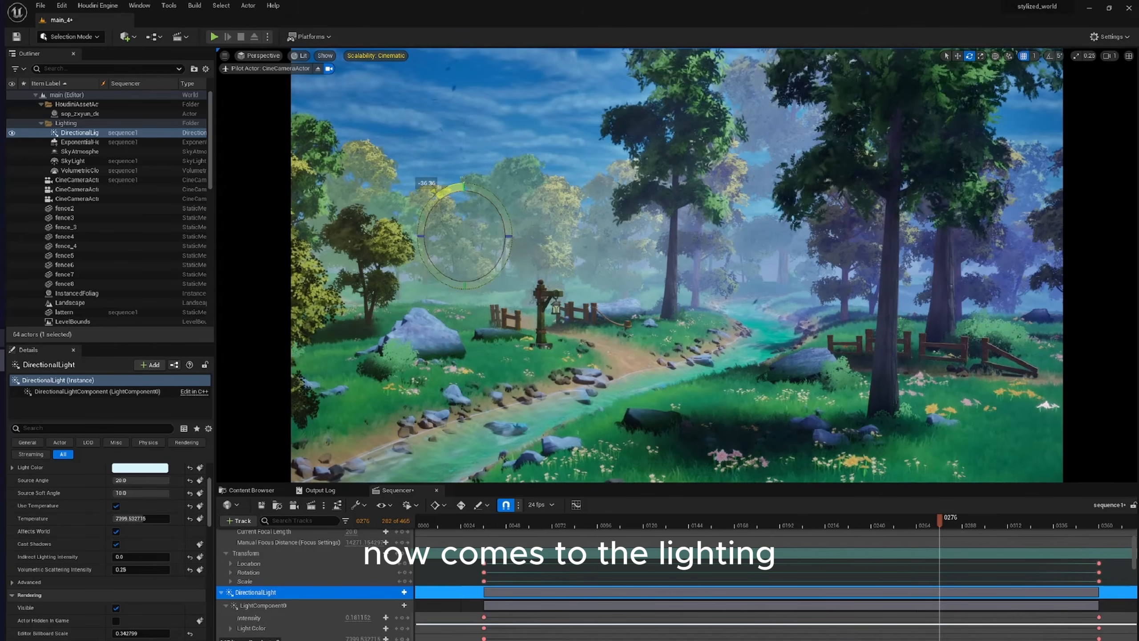
Try a different DirectionalLight rotation, and toggle the SkyLight's visibility to compare the daytime lighting
{"action": "left_click_drag", "start_coordinate": [434, 192], "coordinate": [453, 181]}
{"action": "left_click", "coordinate": [79, 153]}
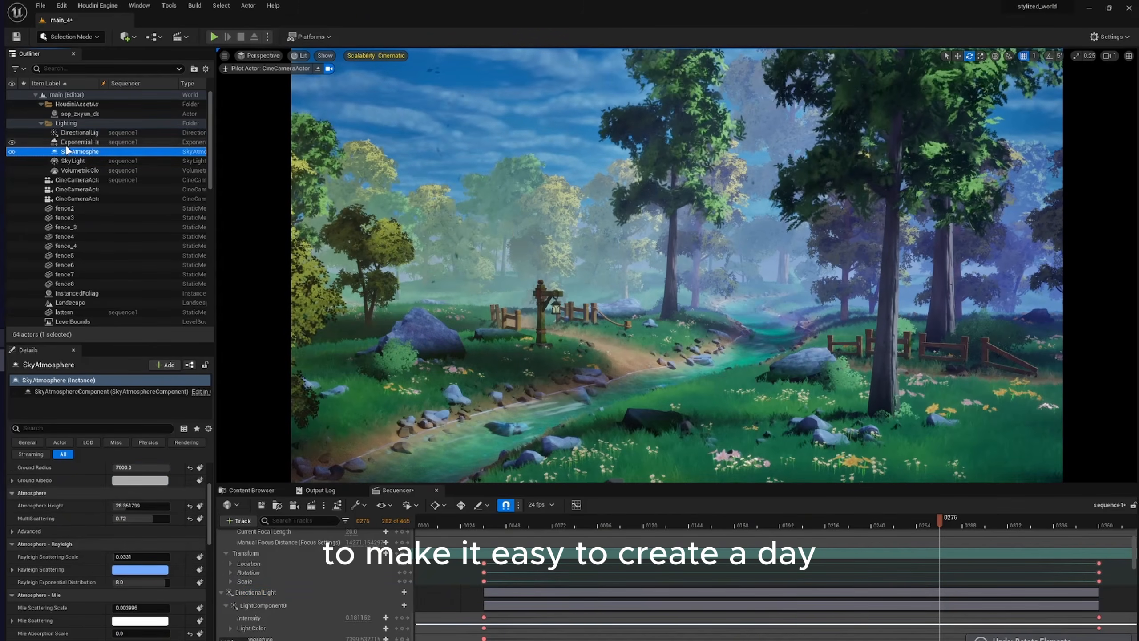
{"action": "left_click", "coordinate": [13, 161]}
{"action": "left_click", "coordinate": [13, 161]}
{"action": "left_click", "coordinate": [12, 161]}
{"action": "left_click", "coordinate": [12, 161]}
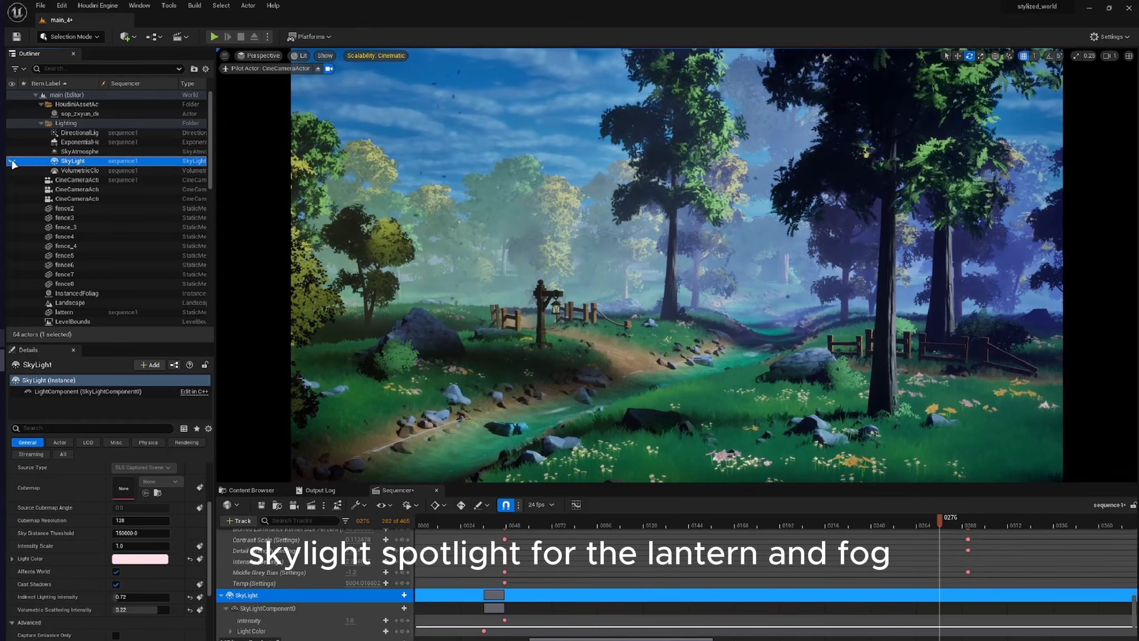
{"action": "left_click", "coordinate": [12, 161]}
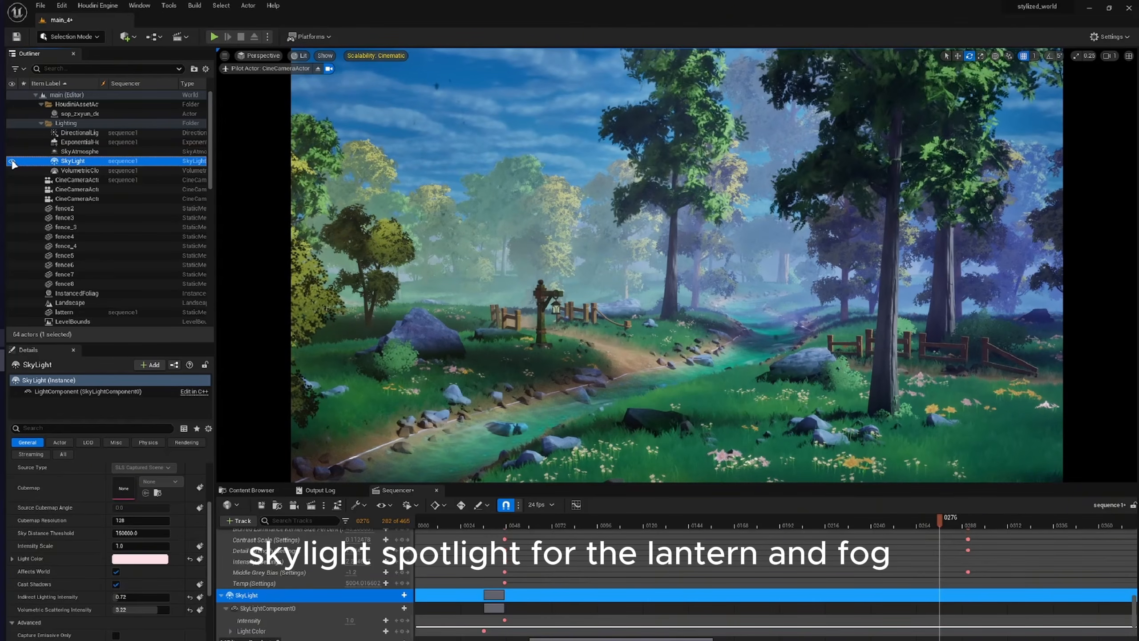
Move the sequence to frame 68 and toggle the SpotLight's visibility to compare the lantern area at night
{"action": "scroll", "coordinate": [83, 259], "scroll_direction": "down", "scroll_amount": 10}
{"action": "left_click", "coordinate": [67, 322]}
{"action": "left_click_drag", "start_coordinate": [933, 519], "coordinate": [544, 514]}
{"action": "left_click", "coordinate": [11, 322]}
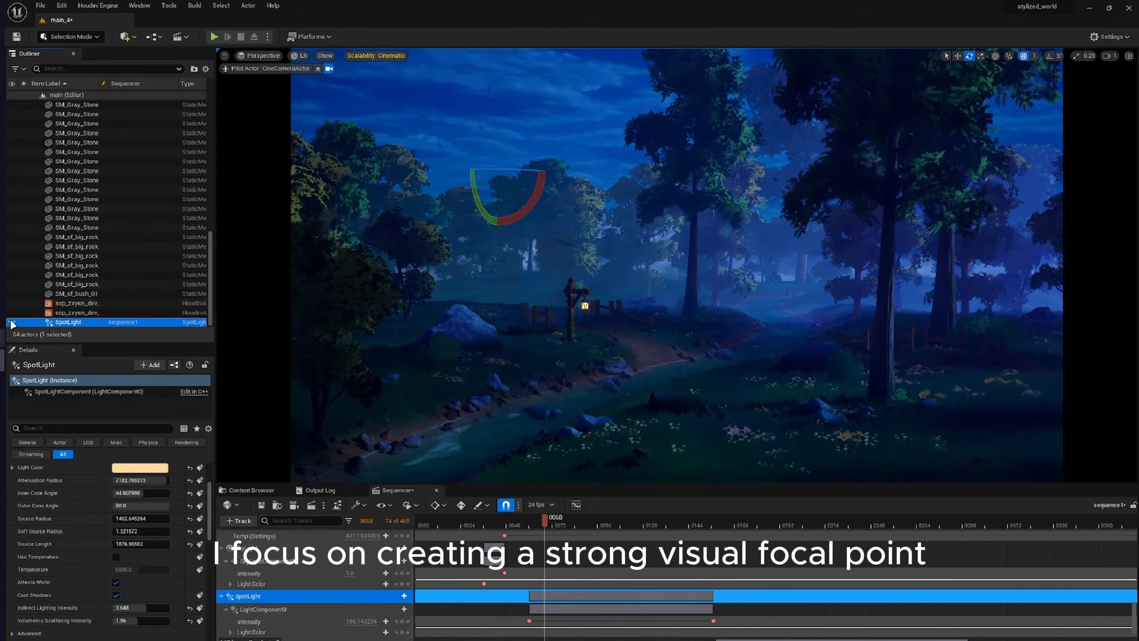
{"action": "left_click", "coordinate": [12, 322]}
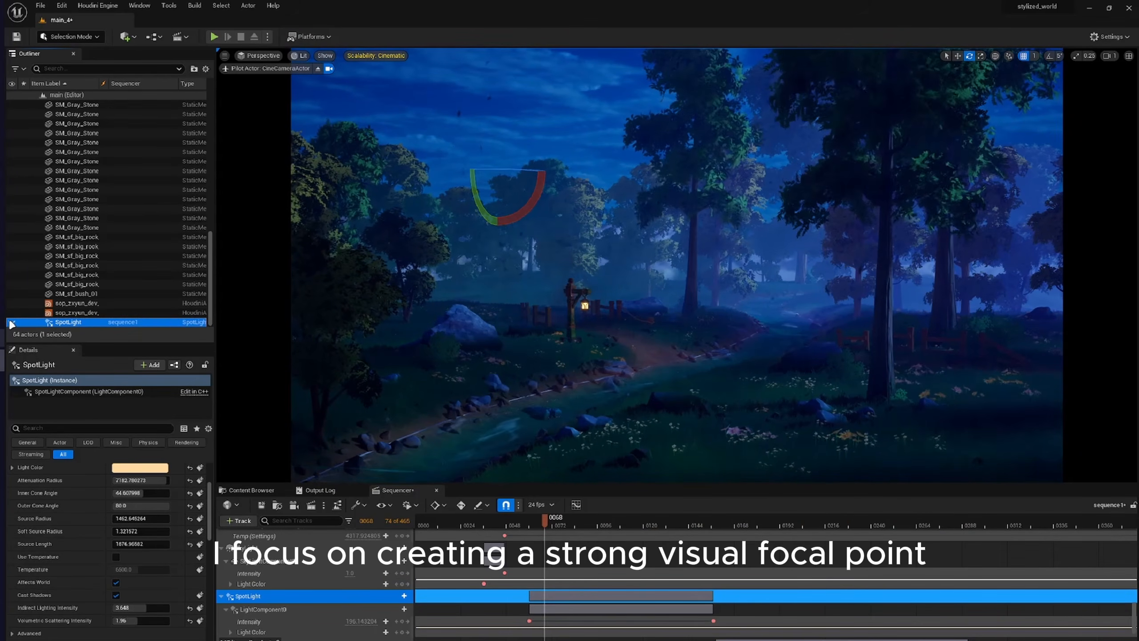
{"action": "left_click", "coordinate": [12, 322]}
Toggle the ExponentialHeightFog's visibility to compare the night scene with and without fog
{"action": "scroll", "coordinate": [36, 303], "scroll_direction": "up", "scroll_amount": 7}
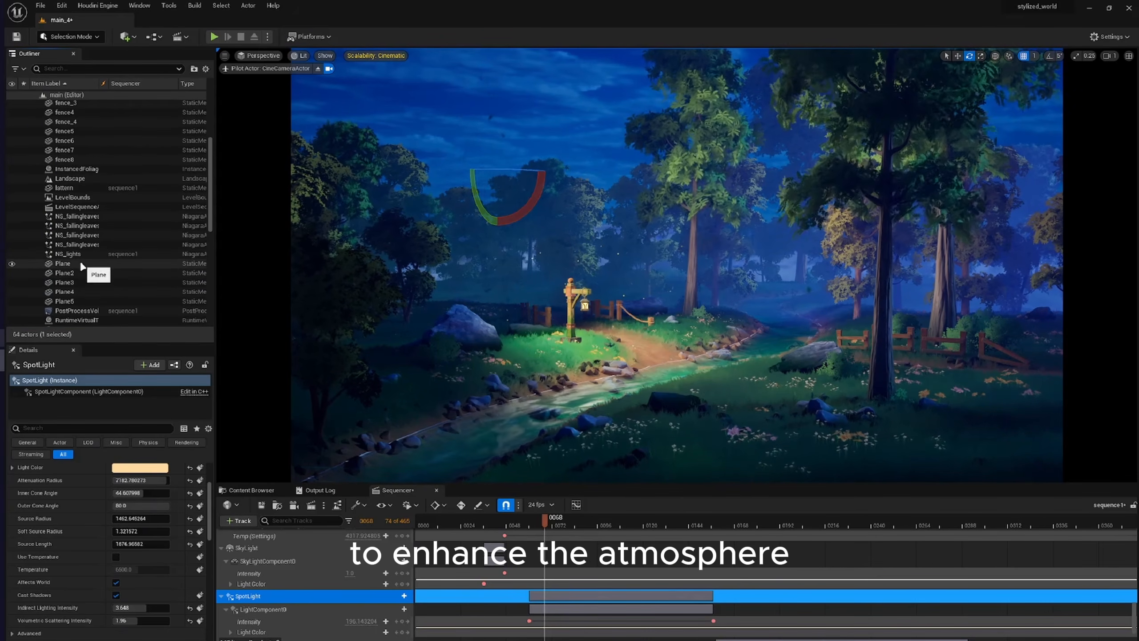
{"action": "scroll", "coordinate": [77, 252], "scroll_direction": "up", "scroll_amount": 3}
{"action": "scroll", "coordinate": [73, 238], "scroll_direction": "up", "scroll_amount": 5}
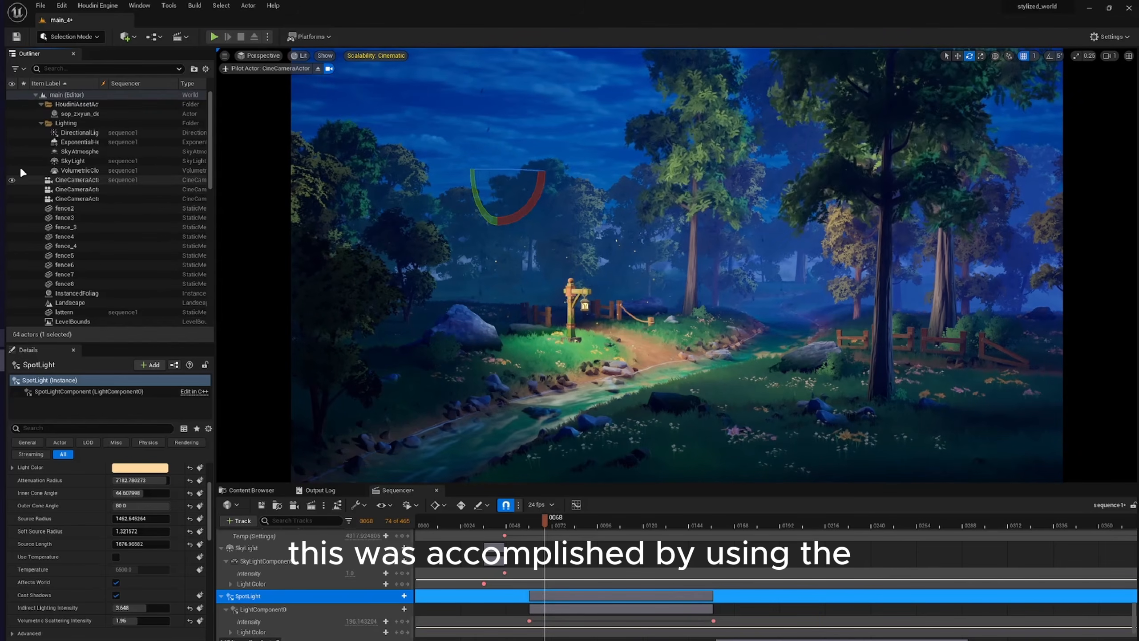
{"action": "left_click", "coordinate": [12, 143]}
{"action": "left_click", "coordinate": [12, 143]}
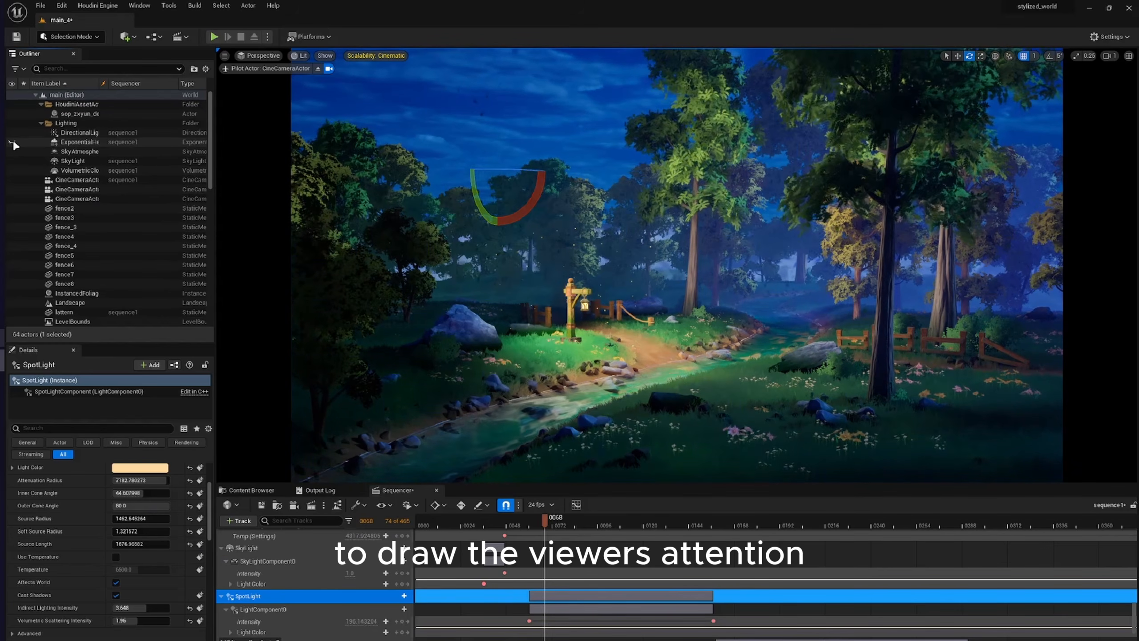
Try a Fog Density of 0.1 on the ExponentialHeightFog, and undo the change
{"action": "left_click", "coordinate": [71, 142]}
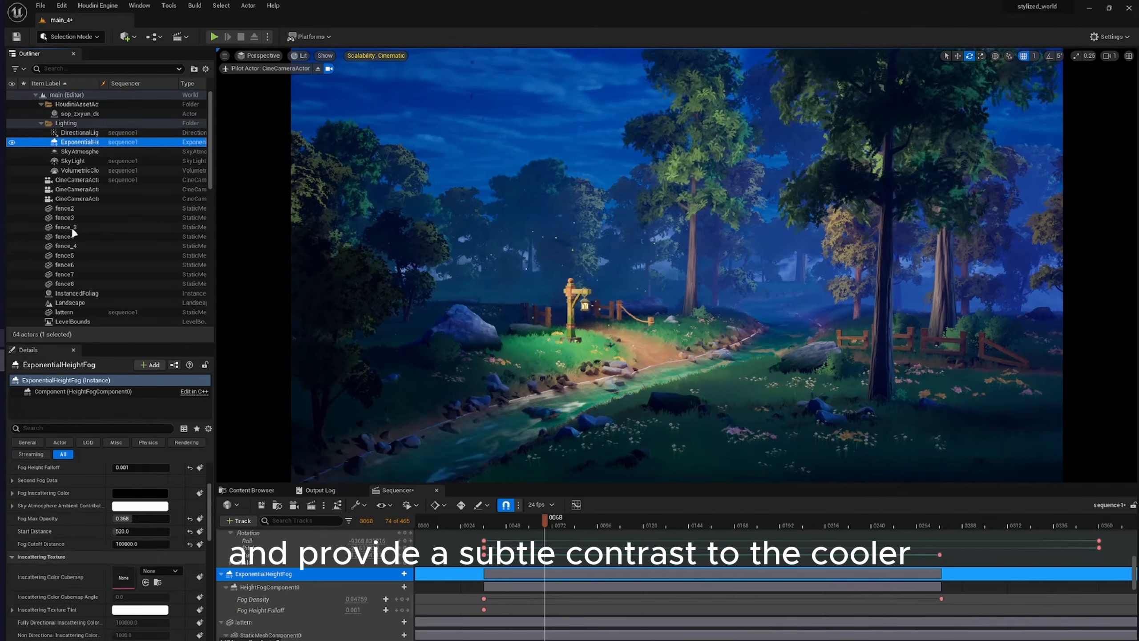
{"action": "scroll", "coordinate": [112, 538], "scroll_direction": "up", "scroll_amount": 3}
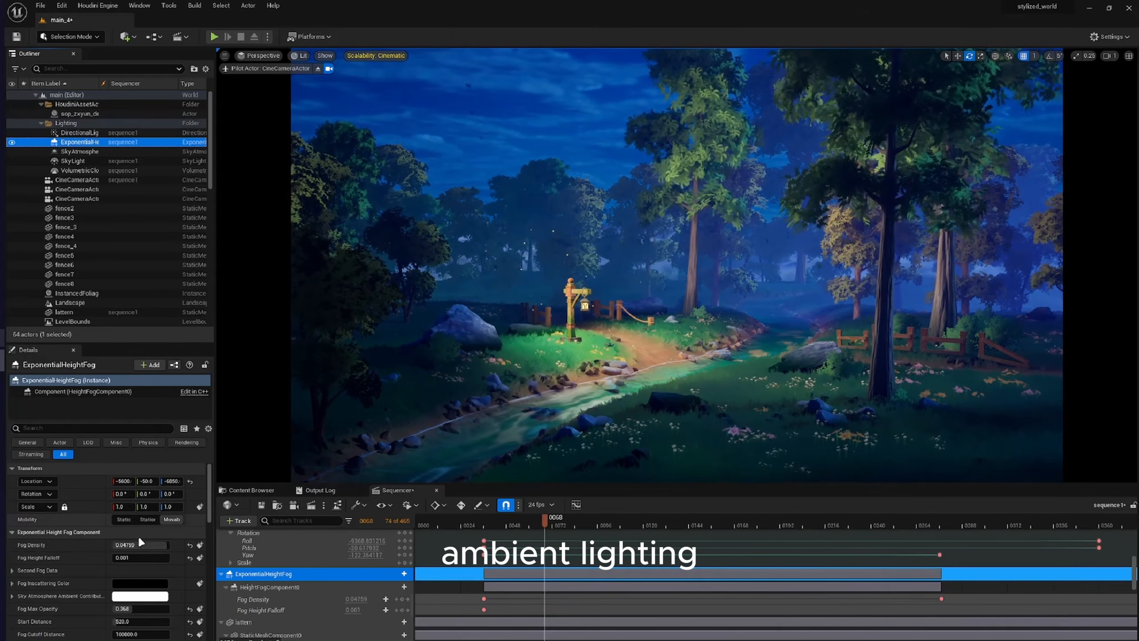
{"action": "left_click", "coordinate": [141, 545]}
{"action": "type", "text": "0.1"}
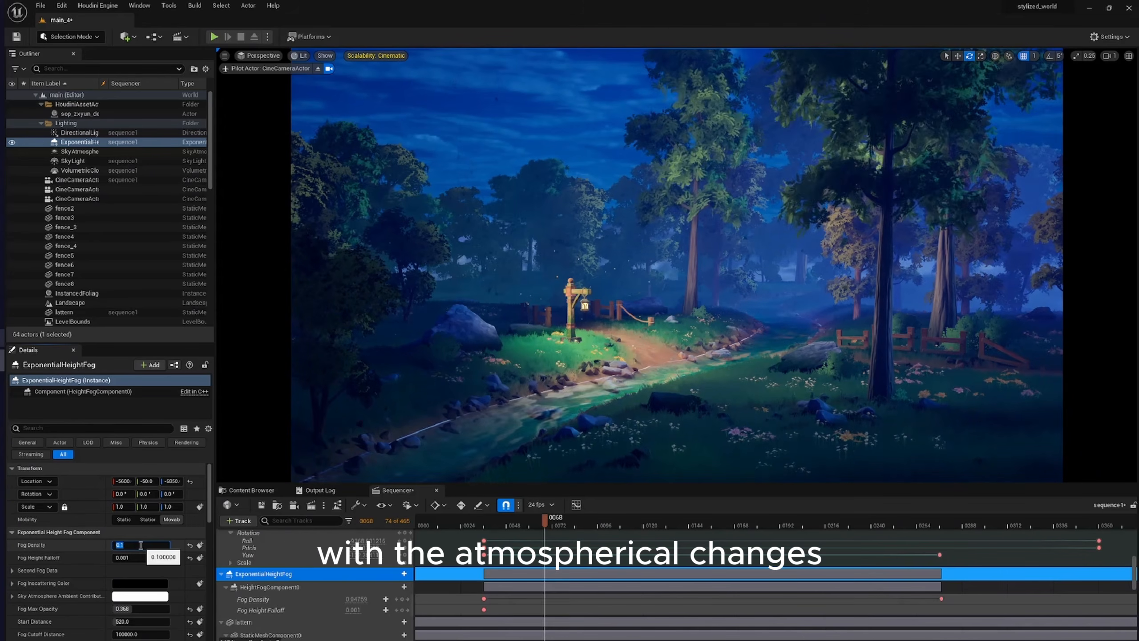
{"action": "left_click", "coordinate": [145, 530]}
{"action": "key", "text": "ctrl+z"}
Expand the SpotLight's light settings to review its intensity, colour and cone angles
{"action": "left_click", "coordinate": [150, 530]}
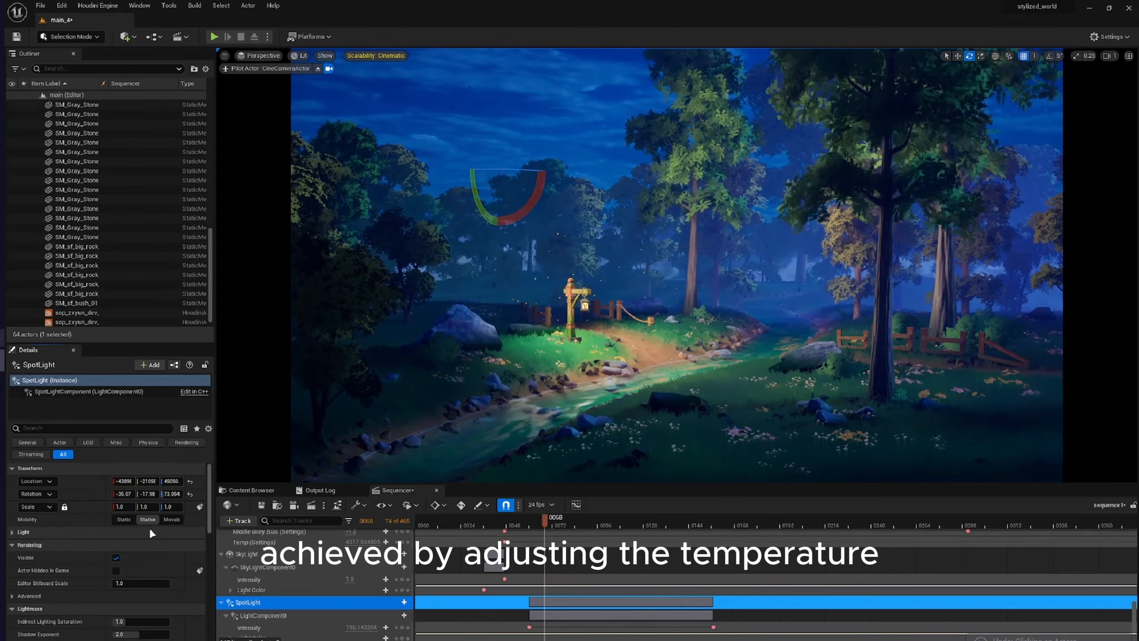
{"action": "scroll", "coordinate": [75, 210], "scroll_direction": "up", "scroll_amount": 7}
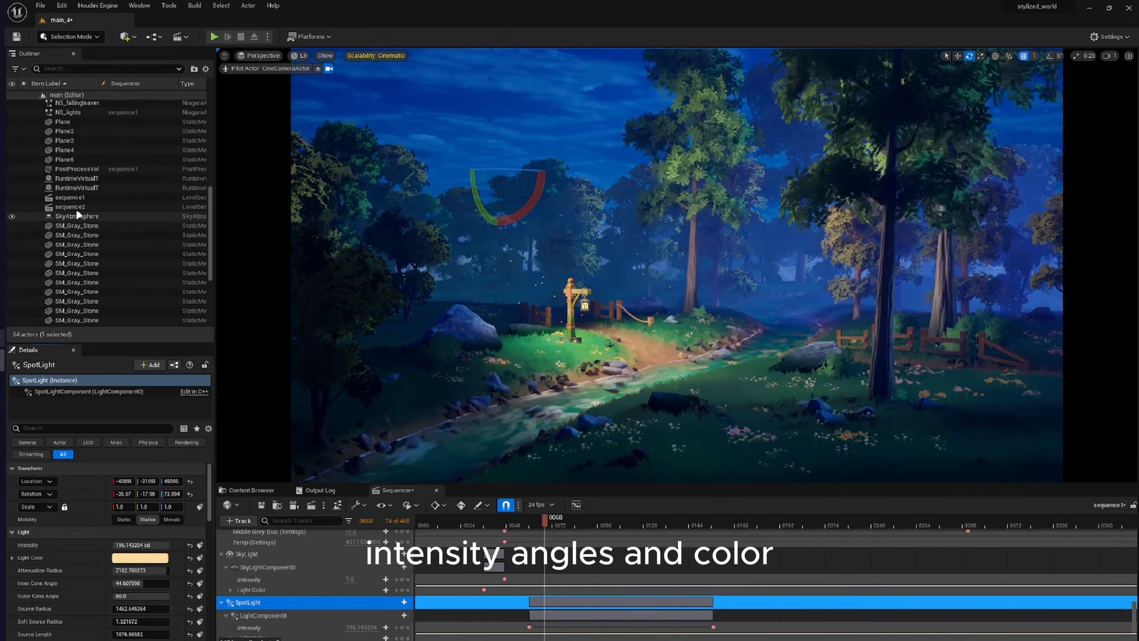
{"action": "scroll", "coordinate": [82, 182], "scroll_direction": "up", "scroll_amount": 7}
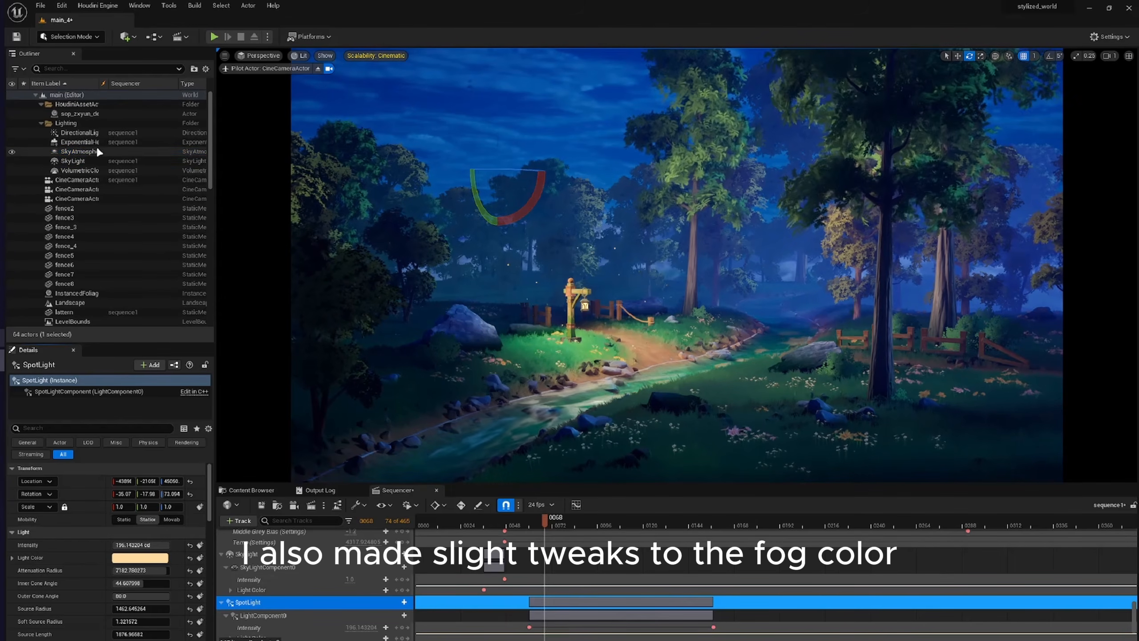
Try a Start Distance of 0.0 on the ExponentialHeightFog
{"action": "left_click", "coordinate": [82, 142]}
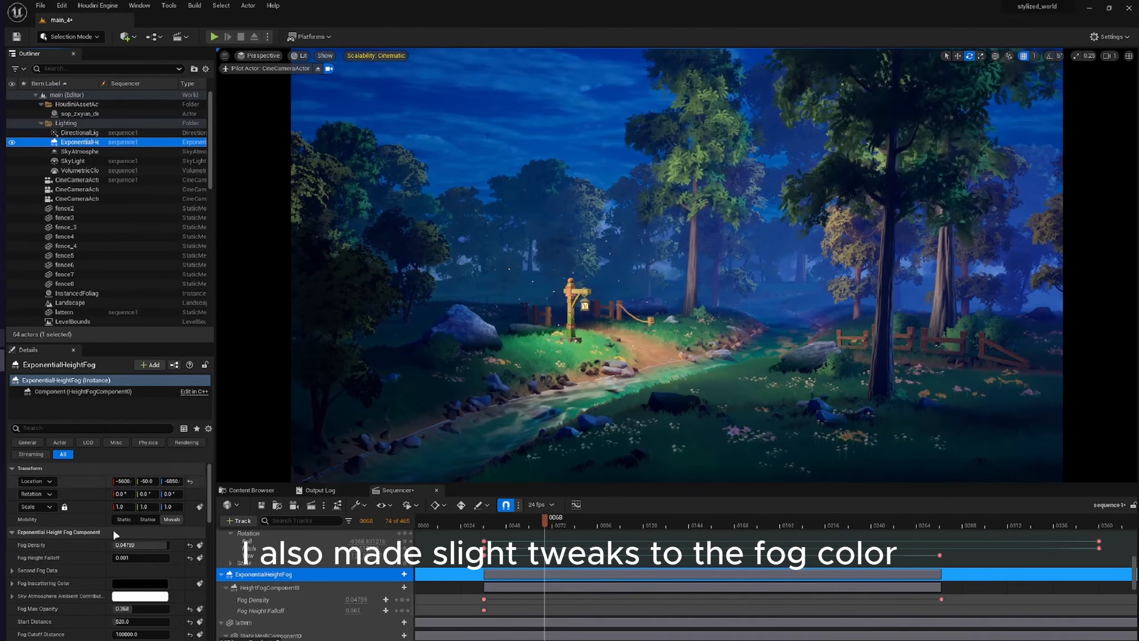
{"action": "scroll", "coordinate": [138, 601], "scroll_direction": "down", "scroll_amount": 2}
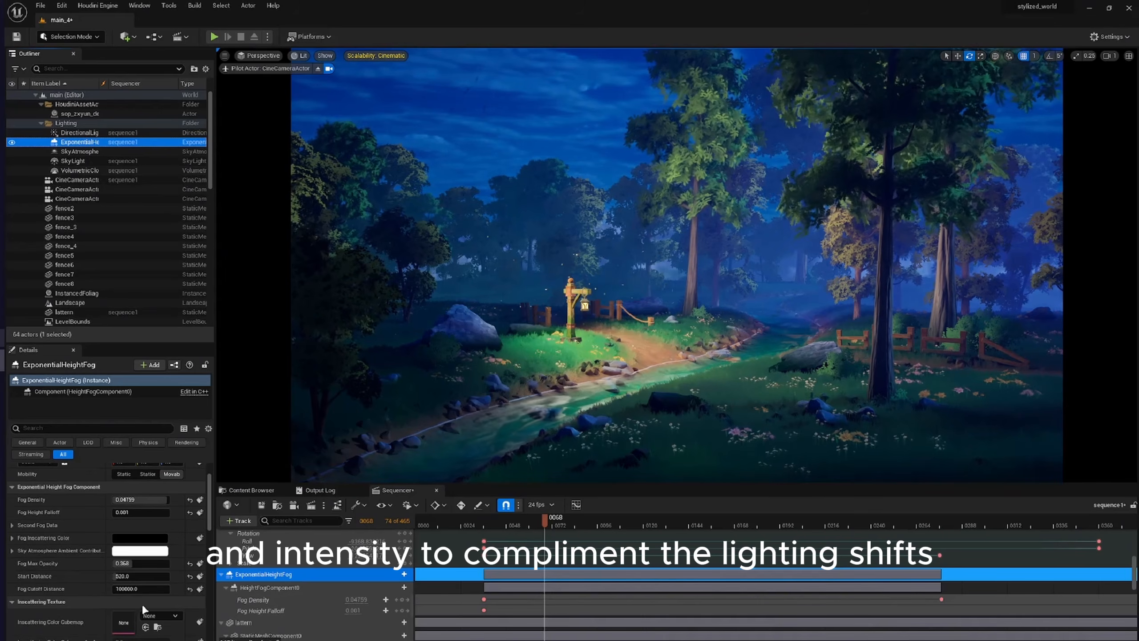
{"action": "mouse_move", "coordinate": [133, 576]}
{"action": "left_mouse_down"}
{"action": "mouse_move", "coordinate": [168, 576]}
{"action": "mouse_move", "coordinate": [113, 576]}
{"action": "left_mouse_up"}
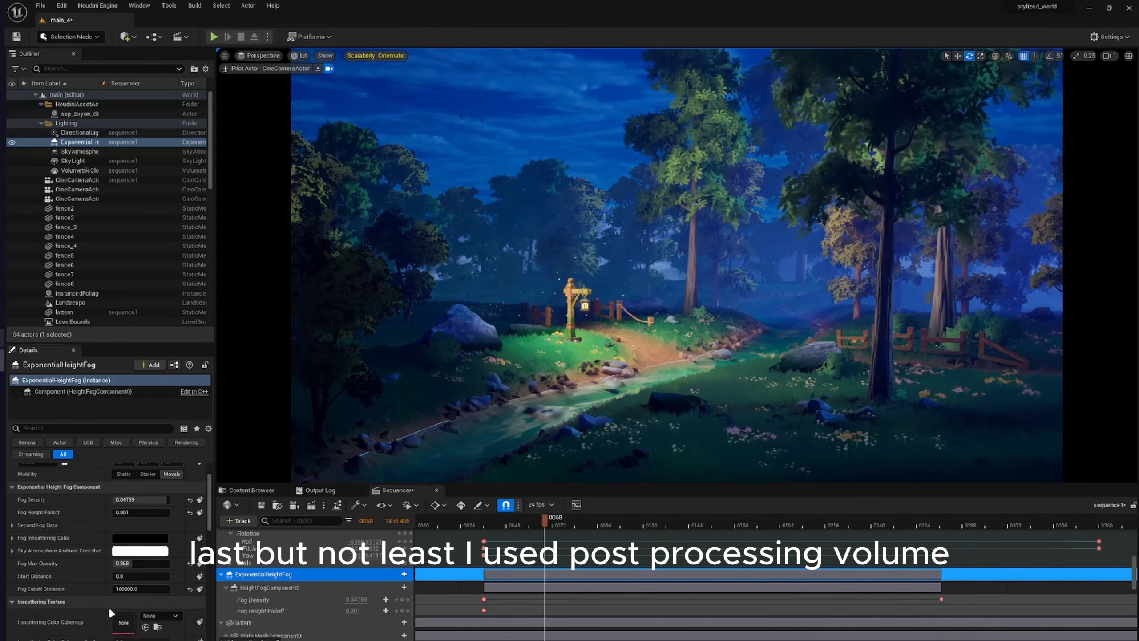
Undo the last fog edit and turn off the ExponentialHeightFog's Volumetric Fog option
{"action": "scroll", "coordinate": [89, 614], "scroll_direction": "down", "scroll_amount": 6}
{"action": "scroll", "coordinate": [103, 619], "scroll_direction": "down", "scroll_amount": 2}
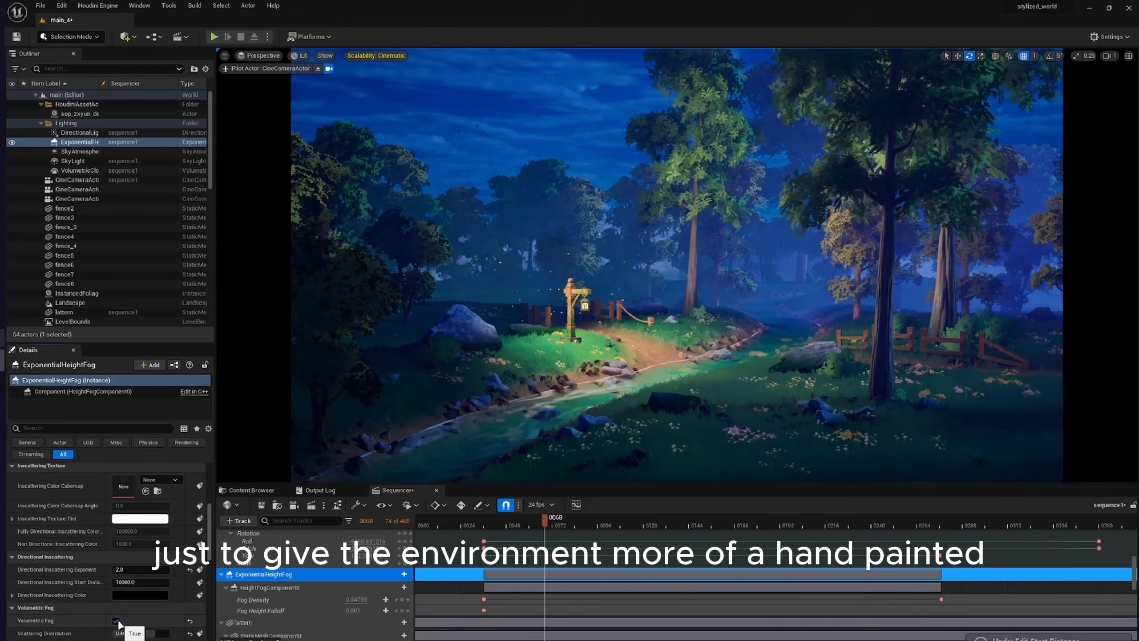
{"action": "left_click", "coordinate": [117, 621]}
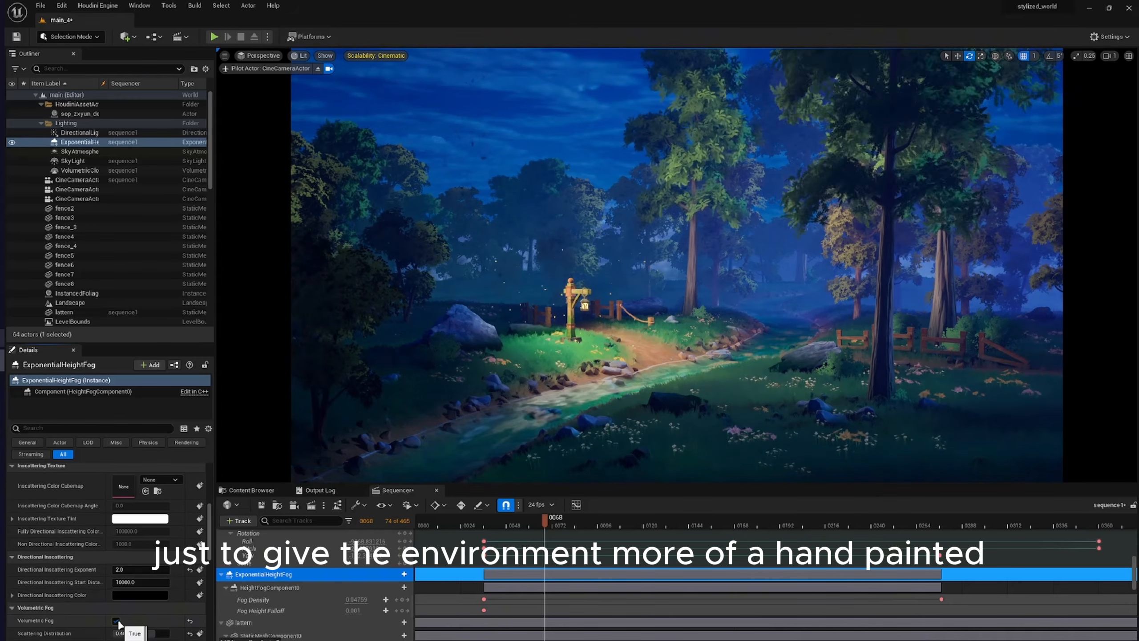
{"action": "left_click", "coordinate": [117, 621]}
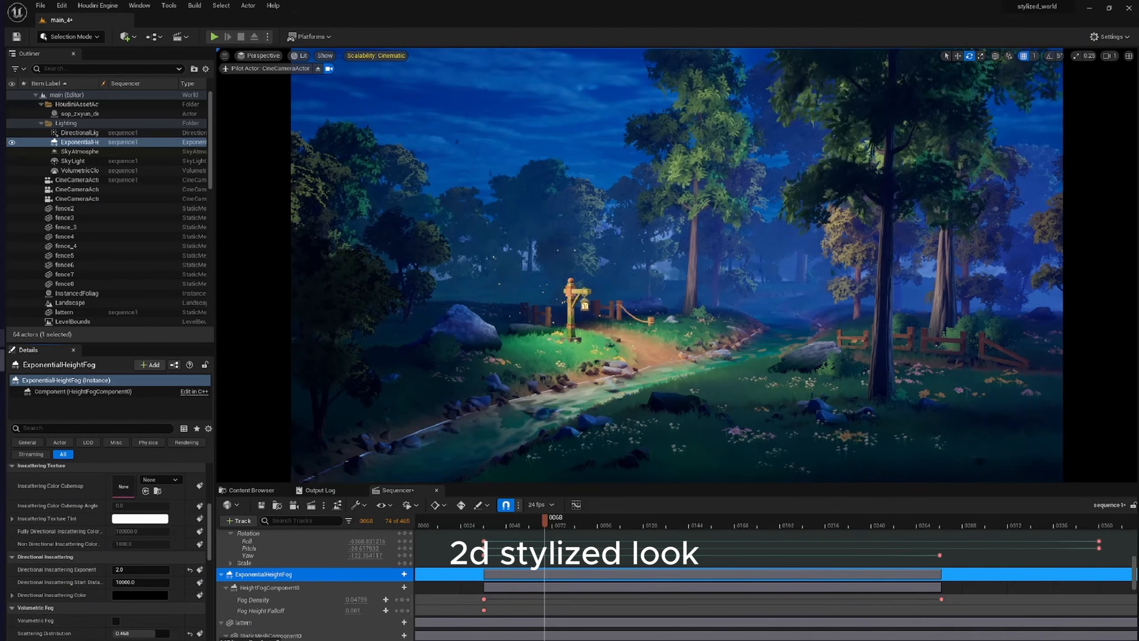